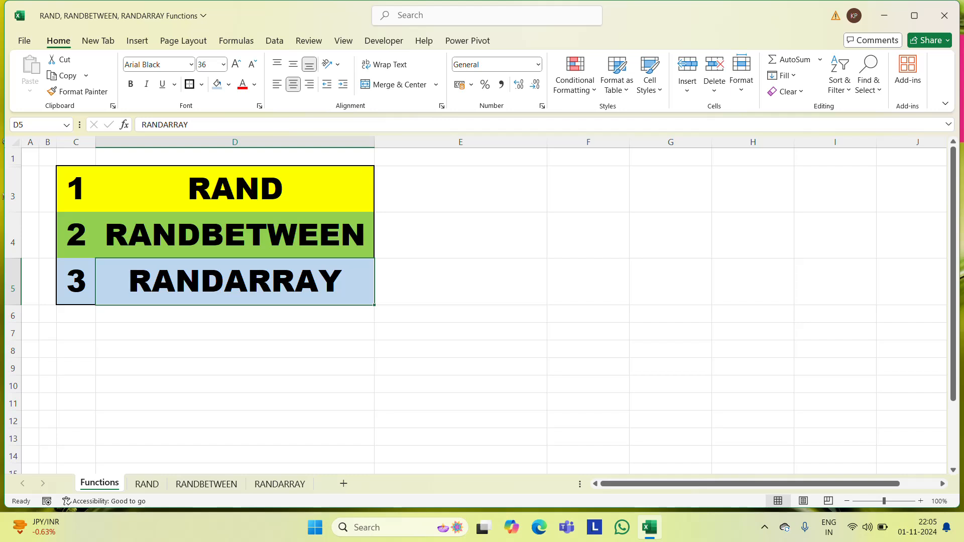
Enter the formula =RAND() in cell D5 of the RAND sheet
left_click(147, 484)
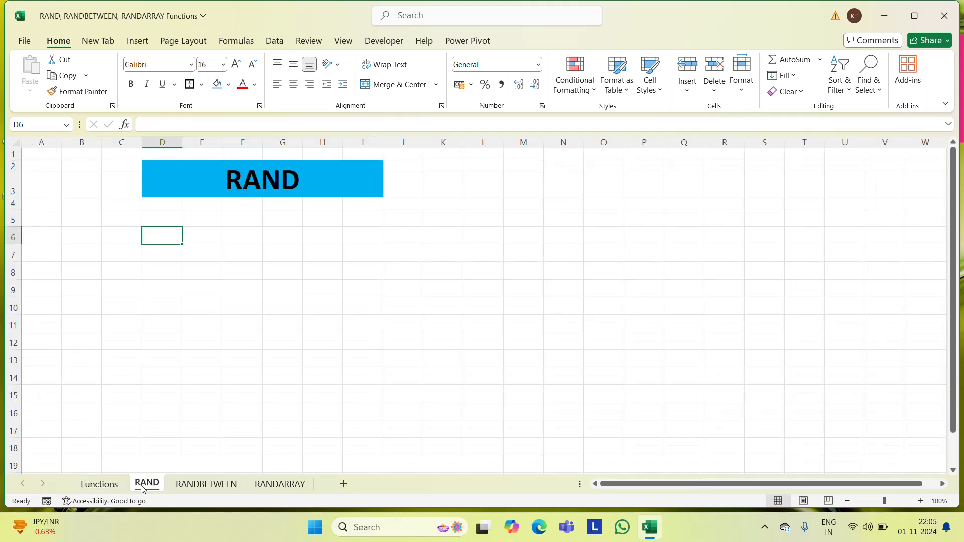
left_click(227, 242)
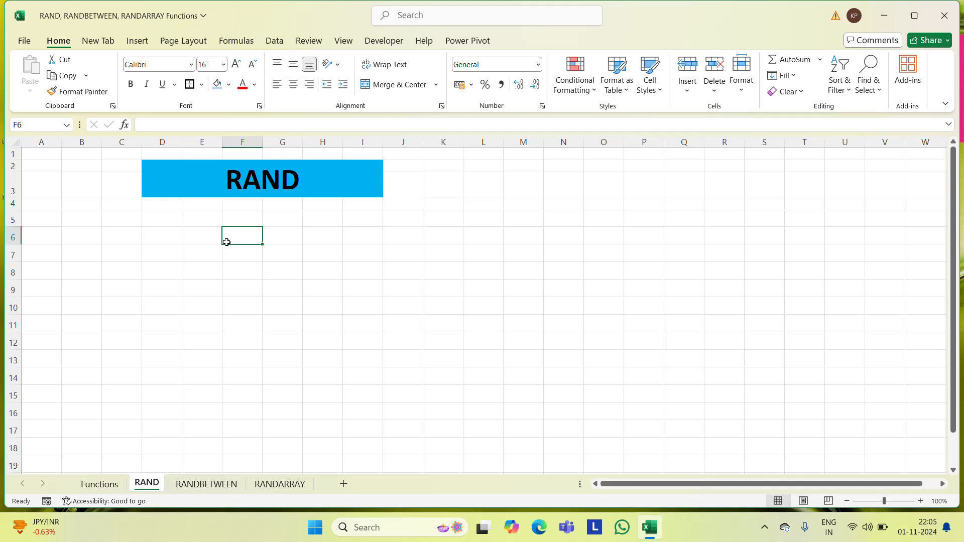
key("Up")
key("Left")
key("Left")
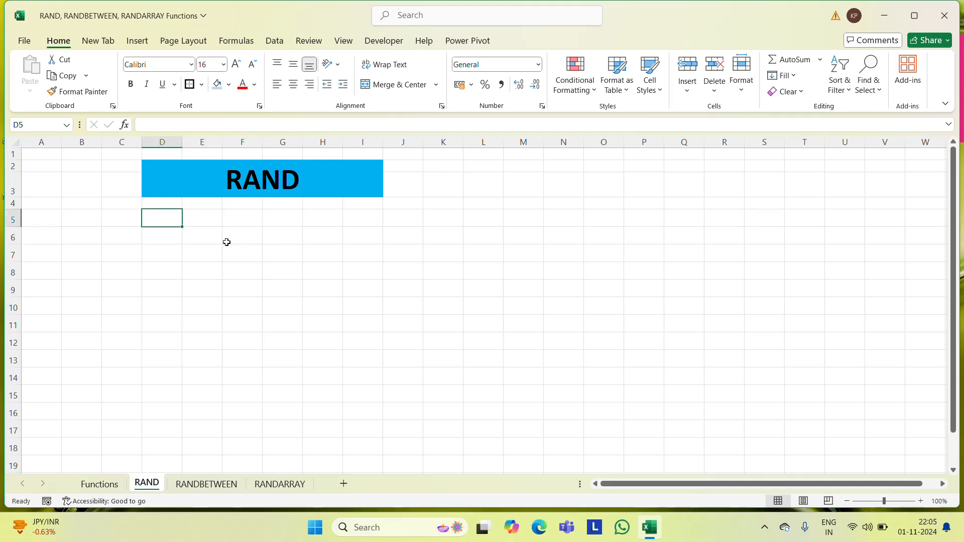
type("=rand")
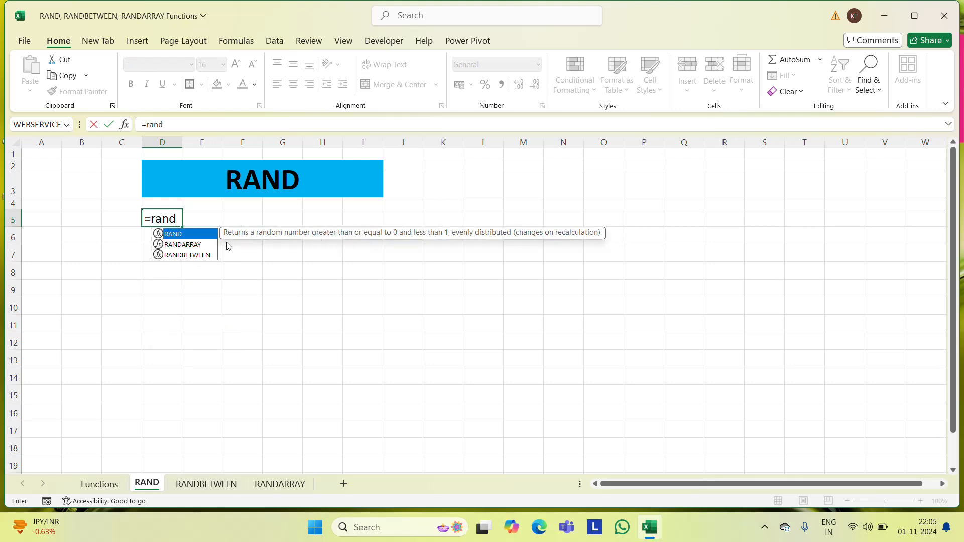
key("Tab")
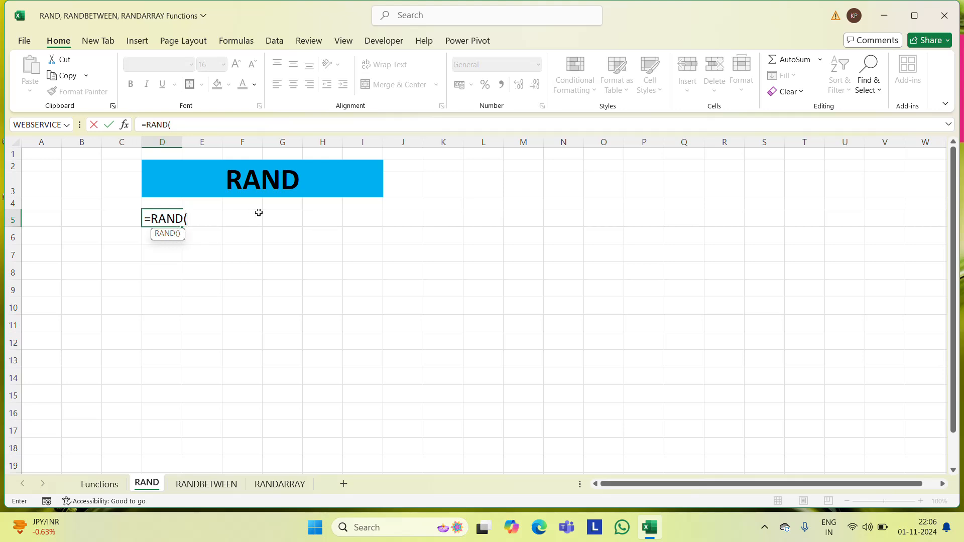
type(")")
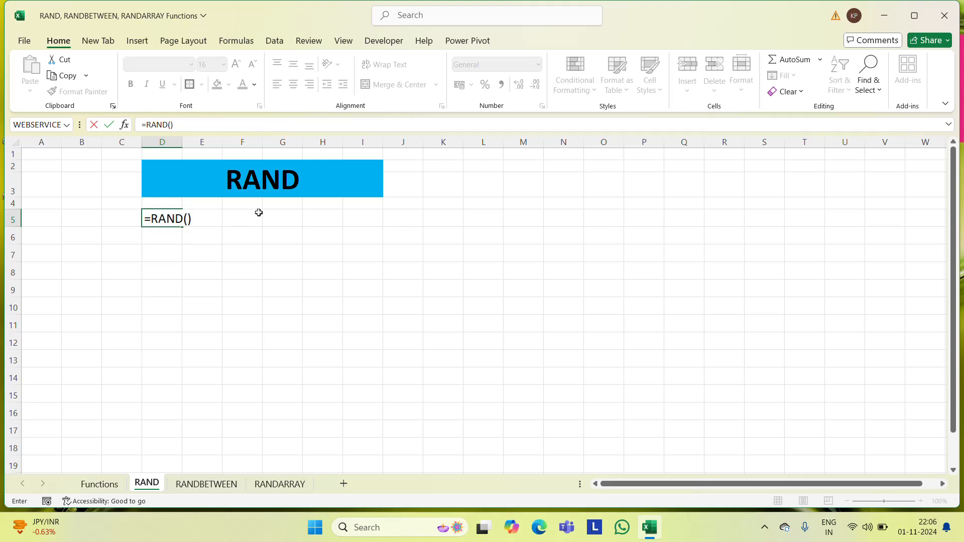
key("ctrl+Return")
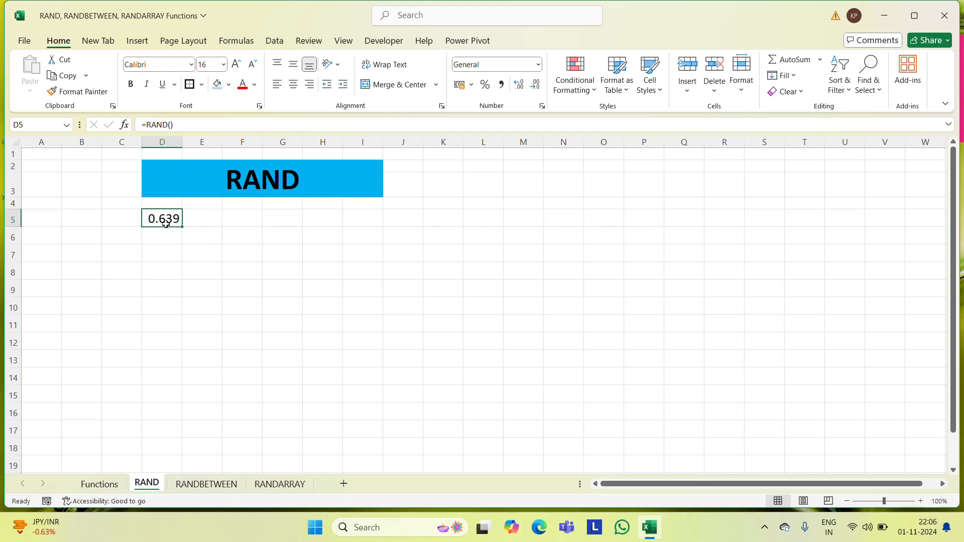
Copy the RAND formula from D5 across the range D5:I17
key("Down")
key("Up")
key("ctrl+c")
key("shift+Down")
key("shift+Down")
key("shift+Down")
key("shift+Down")
key("shift+Down")
key("shift+Down")
key("shift+Down")
key("shift+Down")
key("shift+Down")
key("shift+Down")
key("shift+Down")
key("shift+Down")
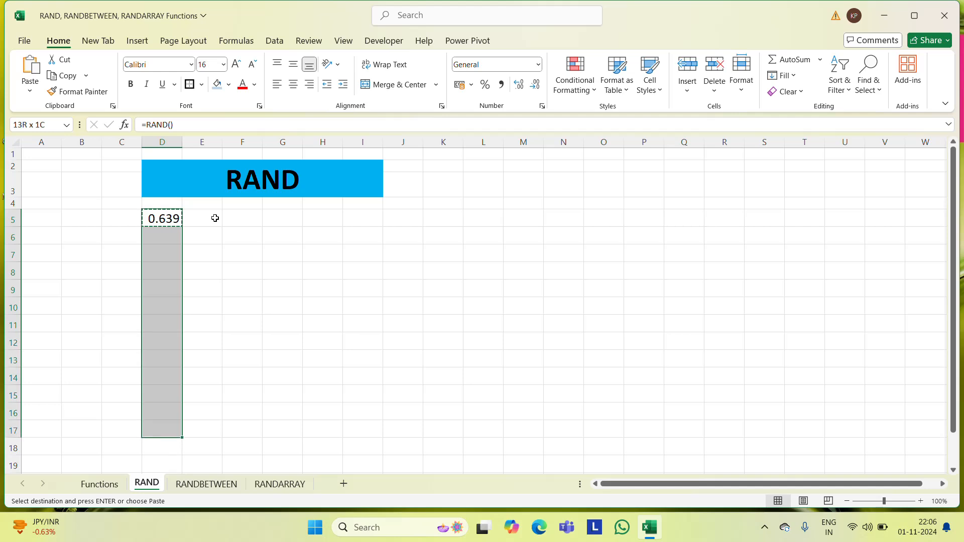
key("shift+Right")
key("shift+Right")
key("shift+Right")
key("shift+Right")
key("shift+Right")
key("ctrl+v")
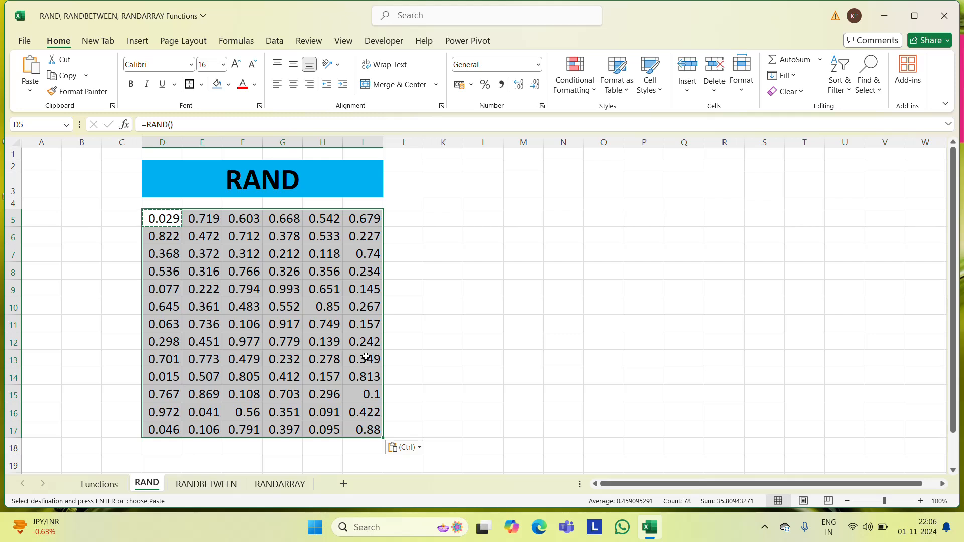
key("Escape")
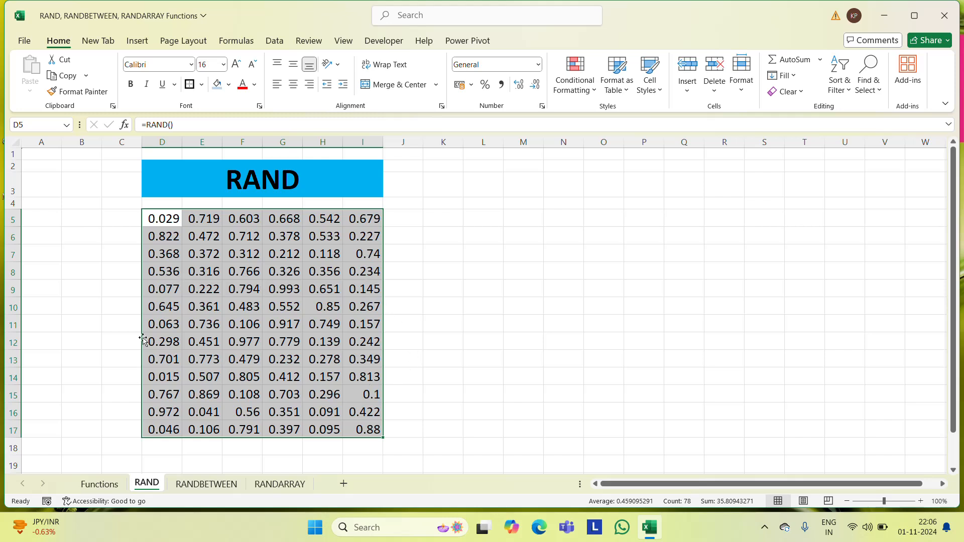
Examine the random numbers and their formulas in the filled range, from F11 back to D5
left_click(233, 324)
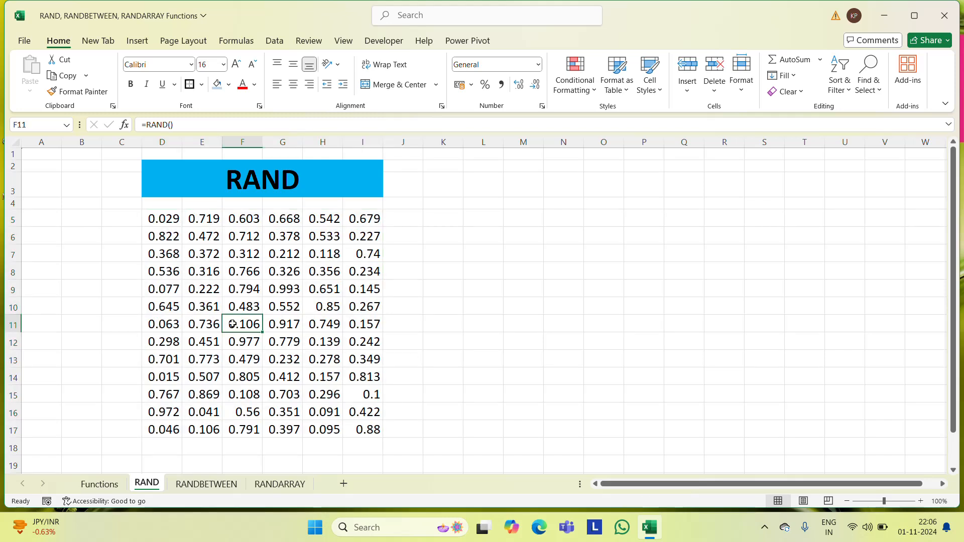
key("Up")
key("Up")
key("Up")
key("Up")
key("Up")
key("Up")
key("Left")
key("Left")
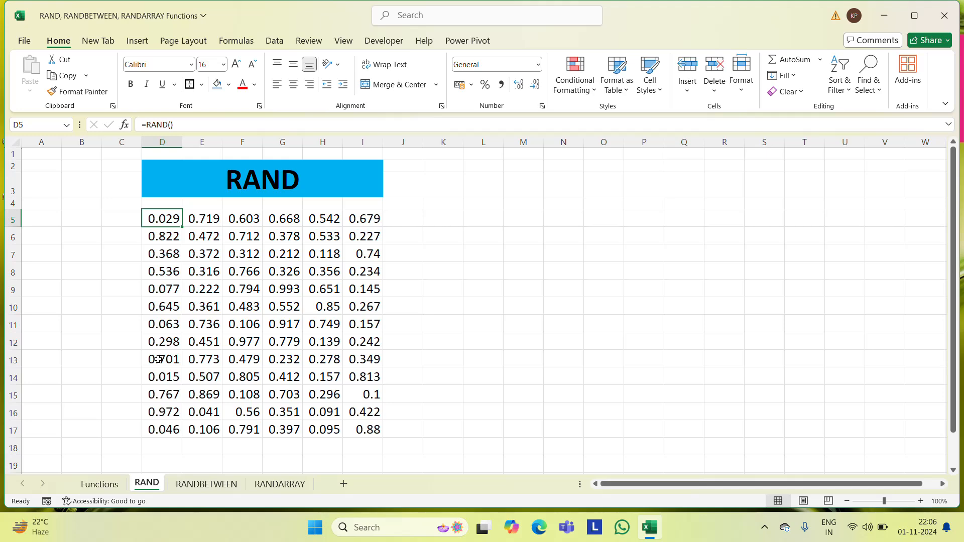
Enter =RANDBETWEEN(100,500) in cell E5 of the RANDBETWEEN sheet
left_click(207, 483)
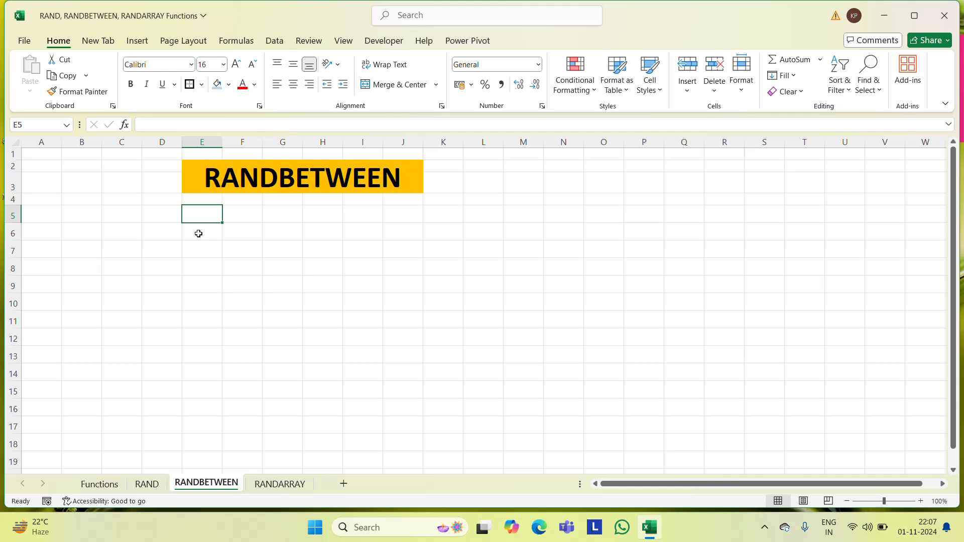
type("=ra")
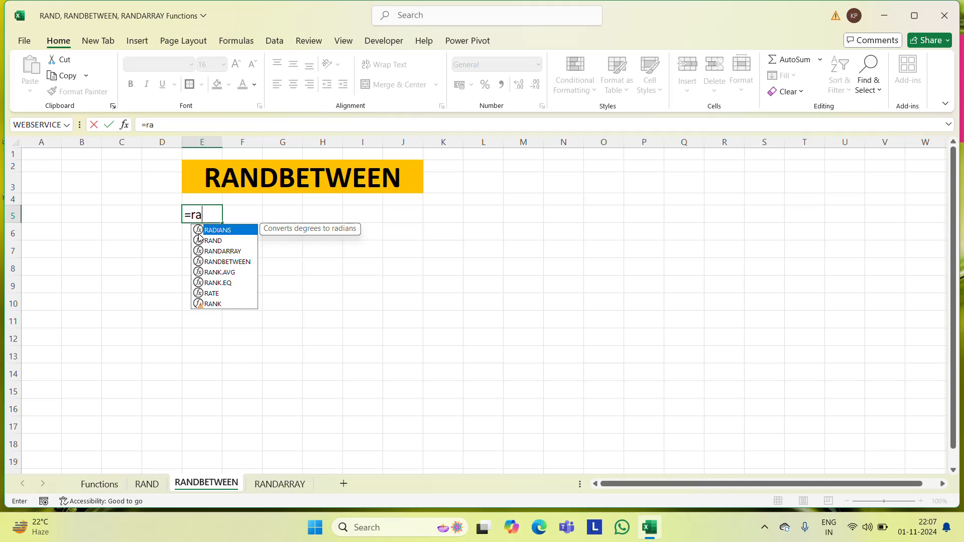
key("Down")
key("Down")
key("Down")
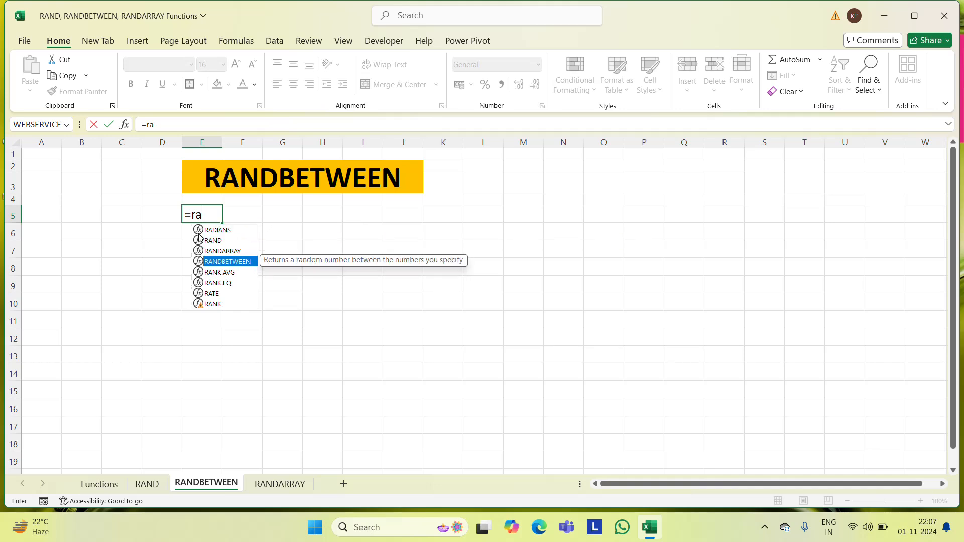
key("Tab")
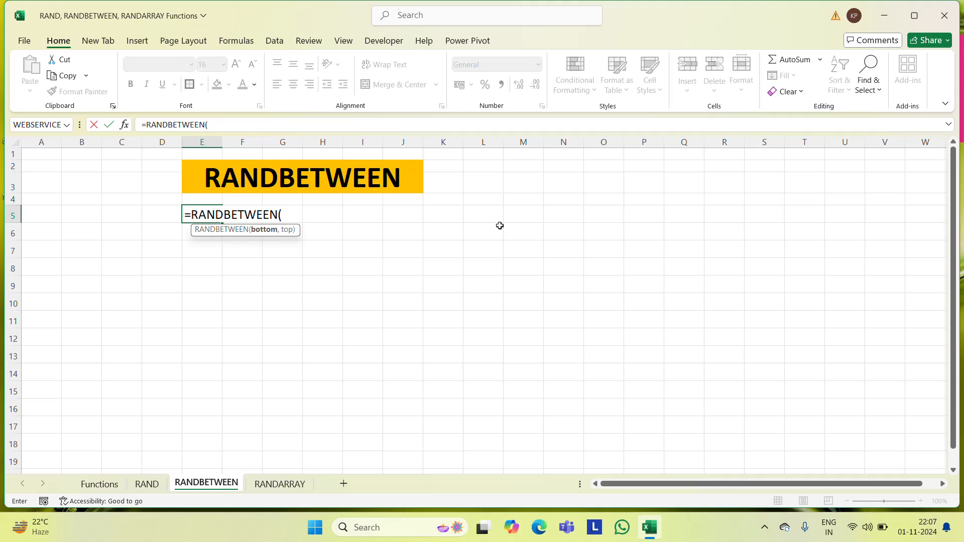
type("100,")
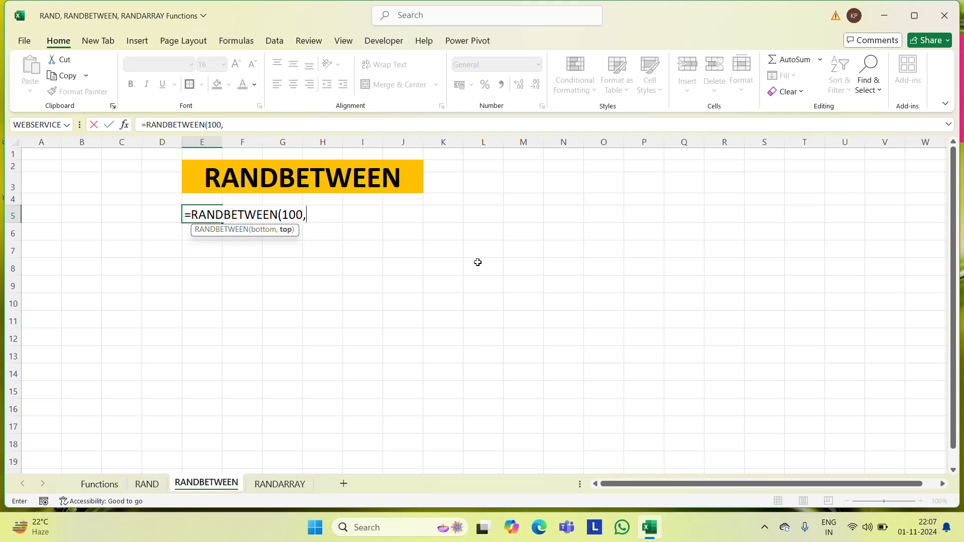
type("500")
key("Return")
key("Up")
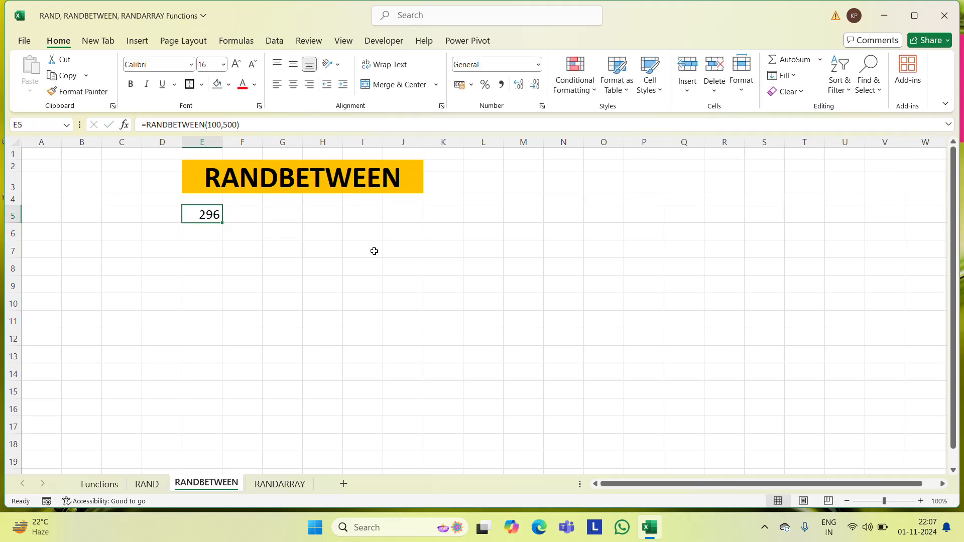
Copy the RANDBETWEEN formula from E5 across the range E5:J18
key("ctrl+c")
key("shift+Right")
key("shift+Right")
key("shift+Right")
key("shift+Right")
key("shift+Right")
key("shift+Down")
key("shift+Down")
key("shift+Down")
key("shift+Down")
key("shift+Down")
key("shift+Down")
key("shift+Down")
key("shift+Down")
key("shift+Down")
key("shift+Down")
key("shift+Down")
key("shift+Down")
key("shift+Down")
key("shift+Down")
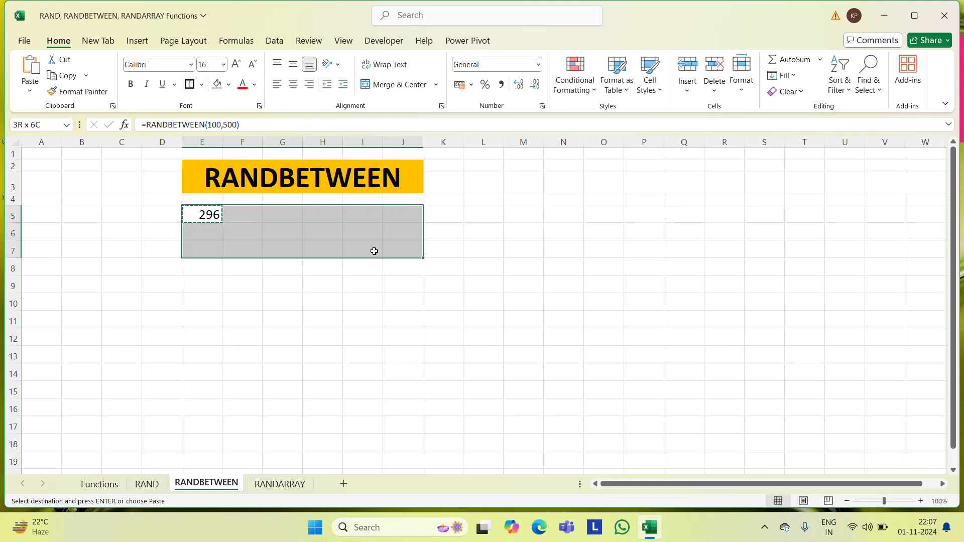
key("shift+Down")
key("shift+Down")
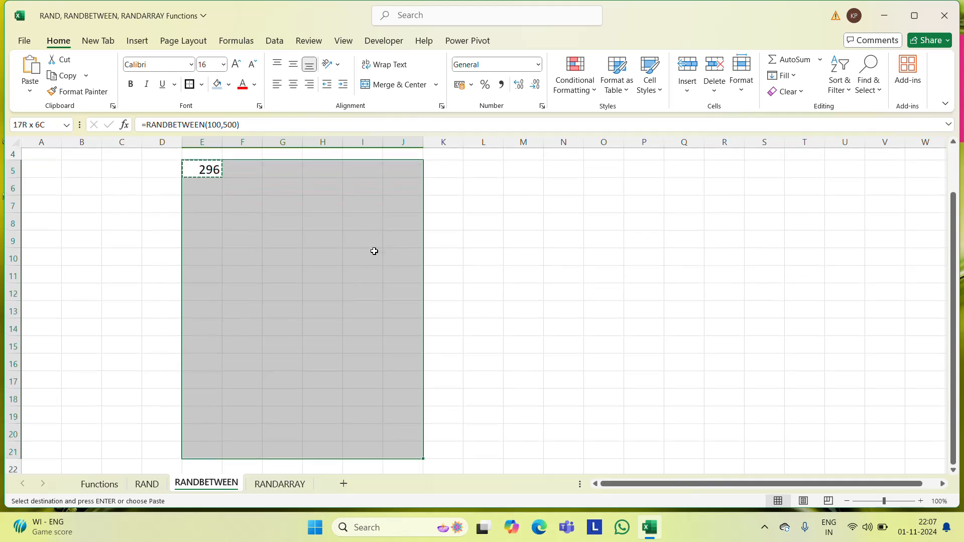
key("shift+Up")
key("shift+Up")
key("shift+Up")
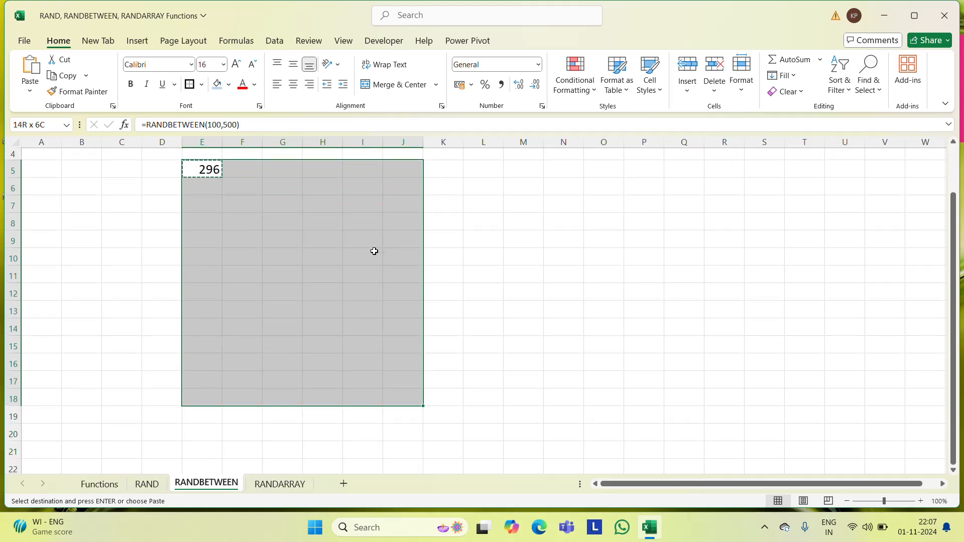
key("ctrl+v")
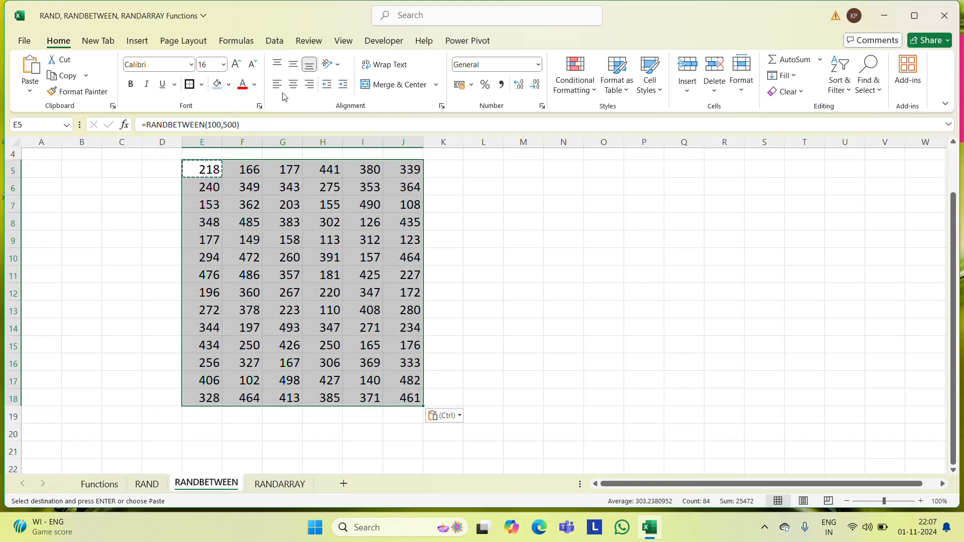
Center the random numbers in E5:J18 horizontally
left_click(299, 85)
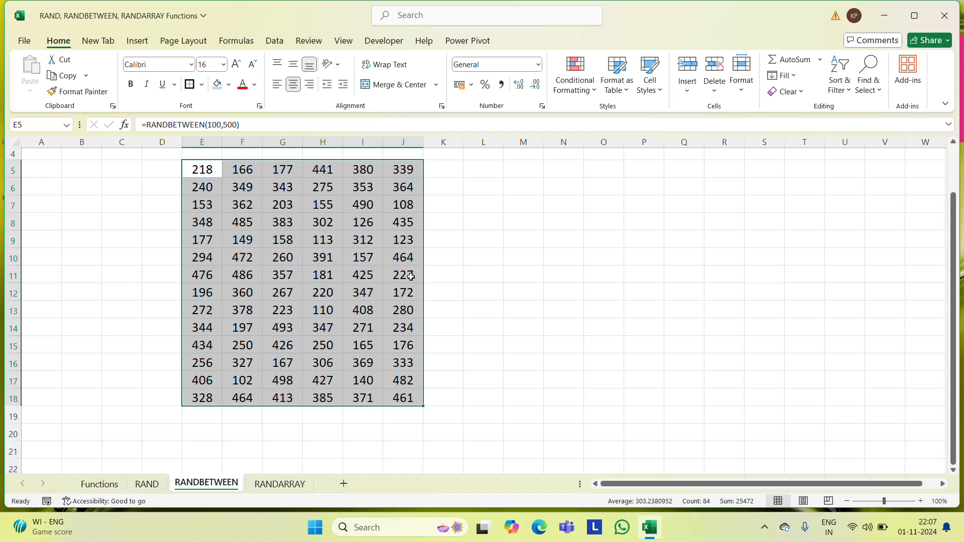
left_click(188, 284)
left_click(188, 283)
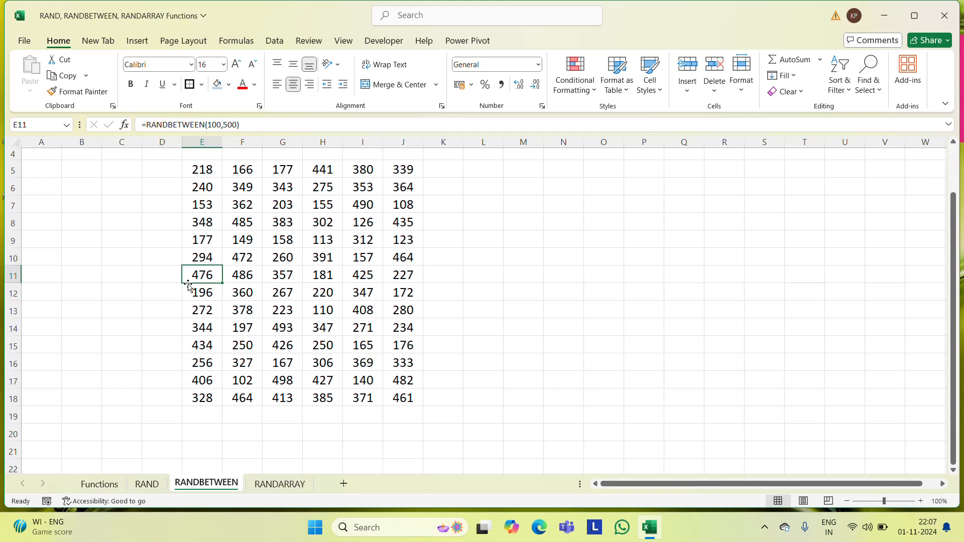
Examine the RANDBETWEEN formulas up column E and along row 5, ending on E5
key("Up")
key("Up")
key("Up")
key("Up")
key("Up")
key("Up")
key("Up")
key("Down")
key("Down")
key("Up")
key("Up")
key("Up")
key("Up")
key("Down")
key("Down")
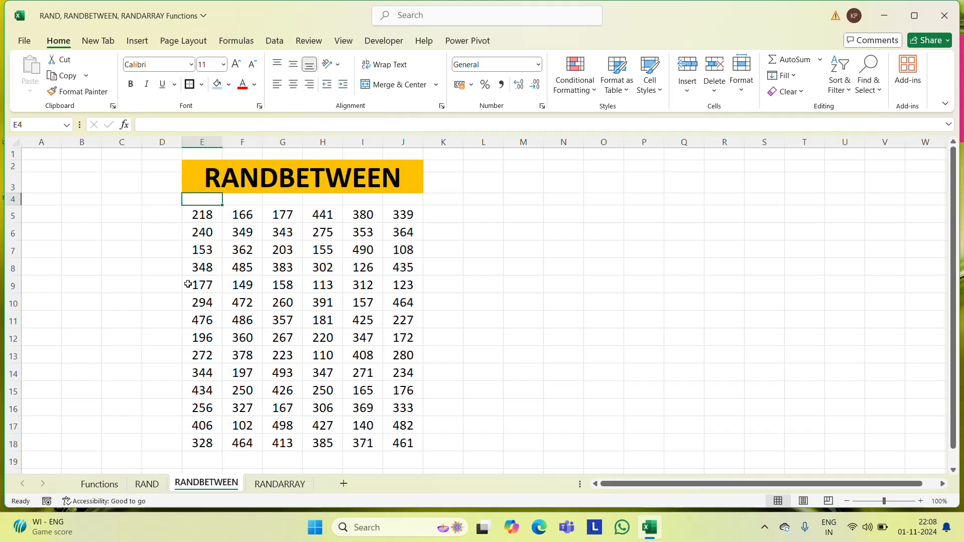
key("Down")
key("Right")
key("Right")
key("Right")
key("Right")
key("Right")
key("Right")
key("Left")
key("Left")
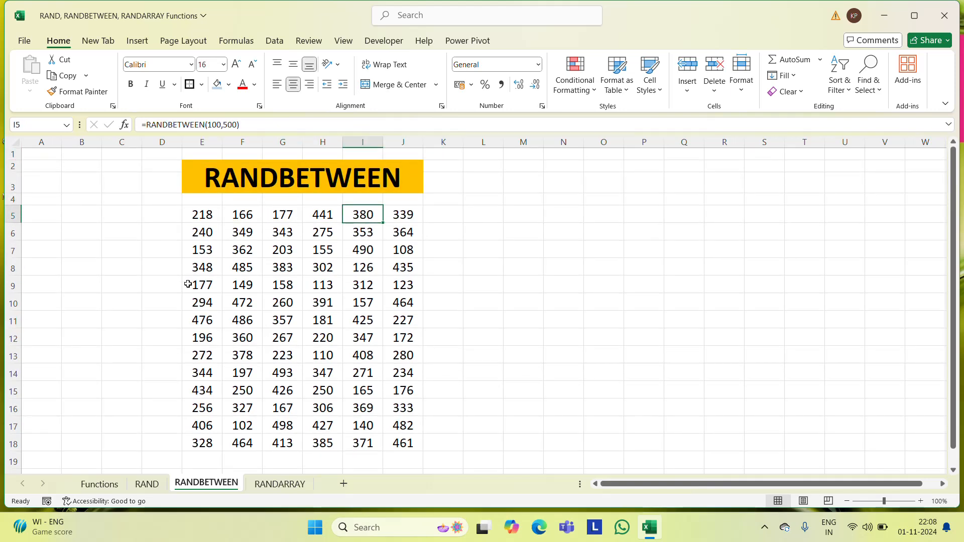
key("Left")
key("Left")
key("Left")
key("Left")
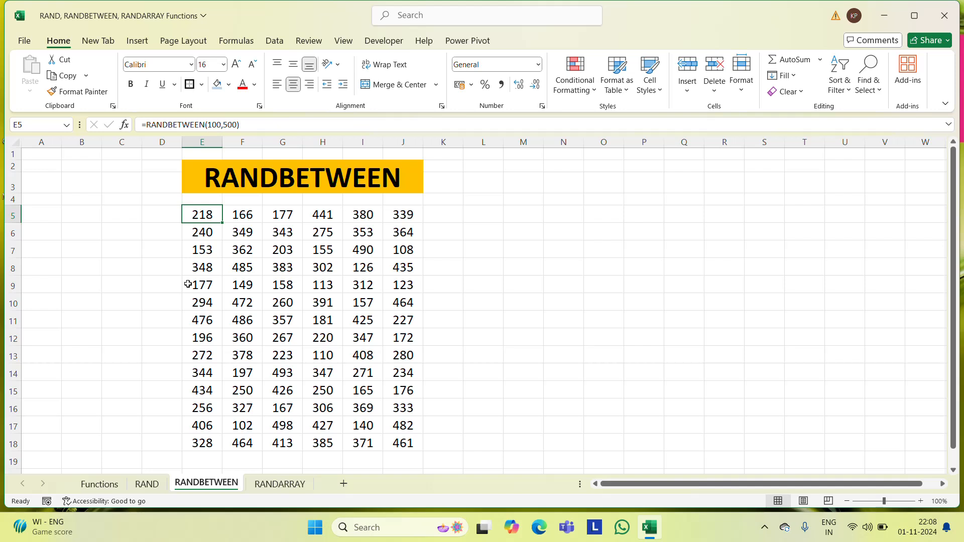
Change the formula in E5 to =RANDBETWEEN(200,1000)
key("F2")
key("Left")
key("Left")
key("Left")
key("Left")
key("Left")
key("Left")
key("Left")
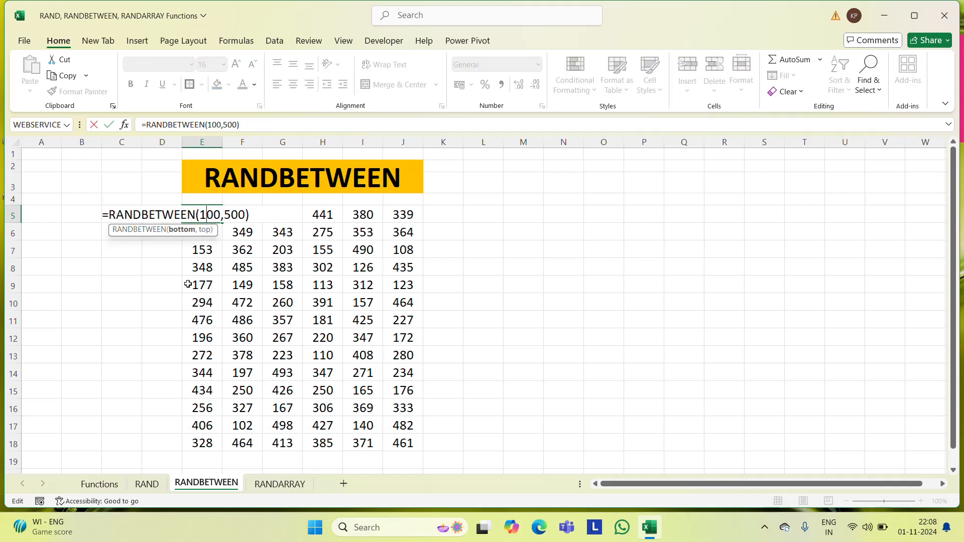
key("Left")
key("shift+Right")
key("shift+Right")
key("shift+Right")
key("shift+Right")
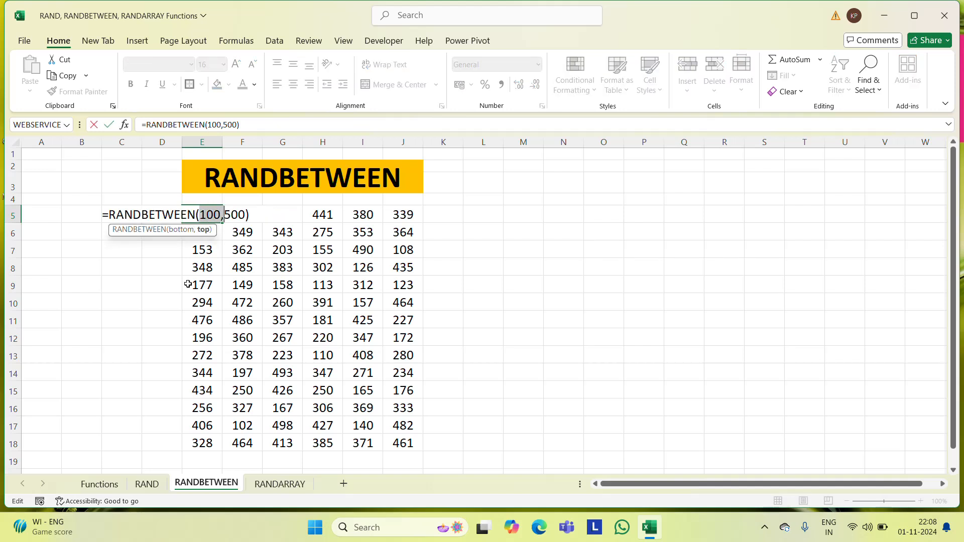
type("200")
key("Right")
key("Right")
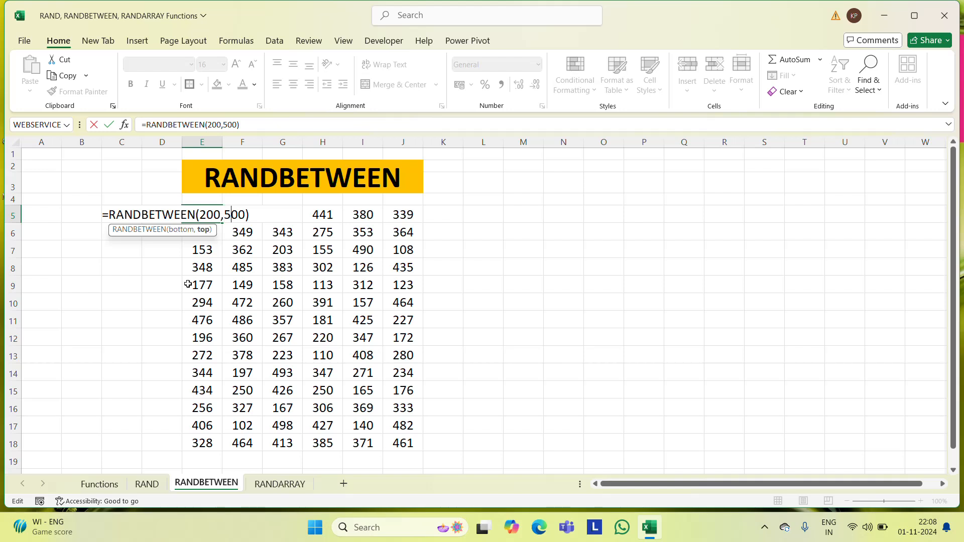
key("BackSpace")
type("10")
key("ctrl+Return")
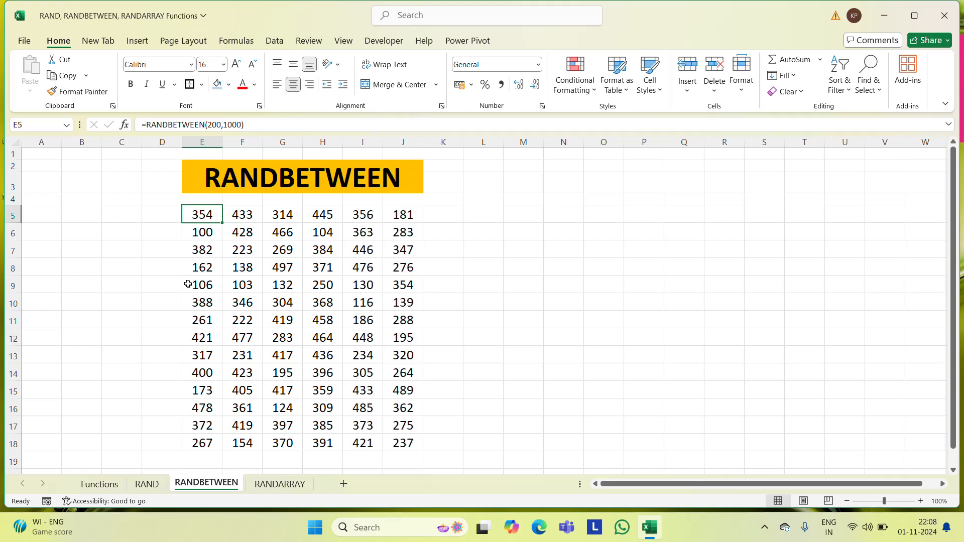
Compare the formula in E5 with those in the neighbouring cells of row 5 and the block F5:J18
key("Right")
key("Right")
key("Left")
key("Left")
key("Right")
key("Right")
key("Right")
key("Right")
key("Left")
key("Left")
key("Left")
key("Left")
key("Right")
key("ctrl+shift+Down")
key("ctrl+shift+Right")
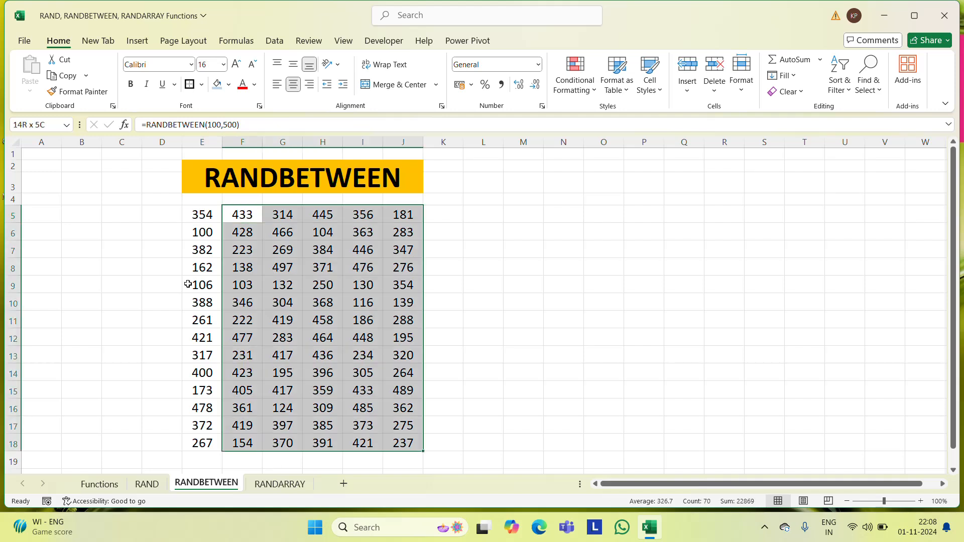
key("Left")
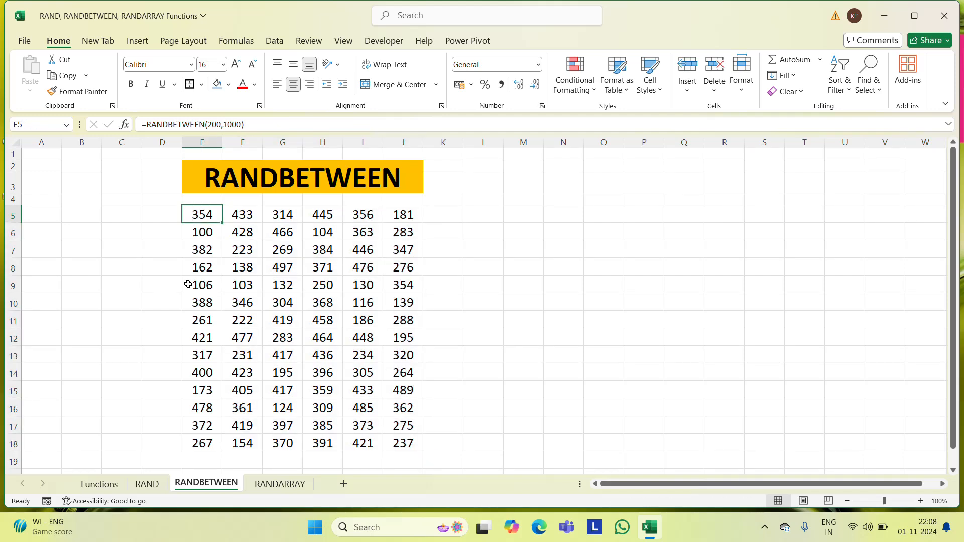
Copy the RANDBETWEEN formula from E5 over the whole block E5:J18
key("ctrl+shift+Down")
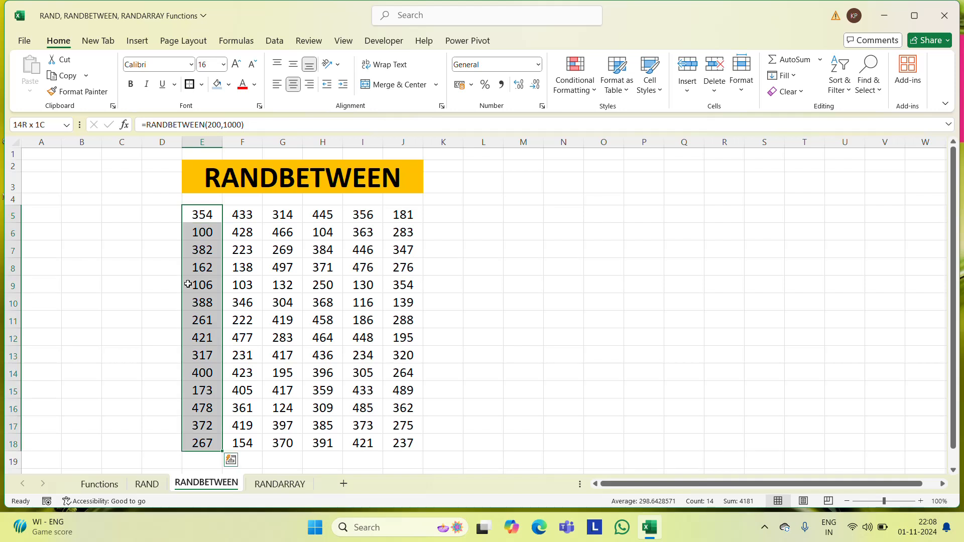
key("Right")
key("Left")
key("ctrl+c")
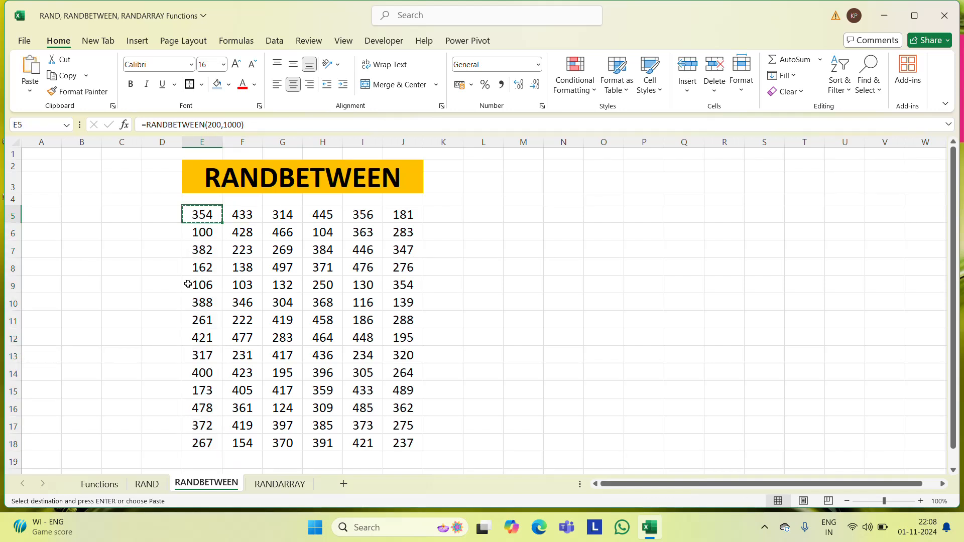
key("shift+Right")
key("shift+Right")
key("shift+Right")
key("shift+Right")
key("shift+Right")
key("shift+Down")
key("shift+Down")
key("shift+Down")
key("shift+Down")
key("shift+Down")
key("shift+Down")
key("shift+Down")
key("shift+Down")
key("shift+Down")
key("shift+Down")
key("shift+Down")
key("shift+Down")
key("shift+Down")
key("shift+Down")
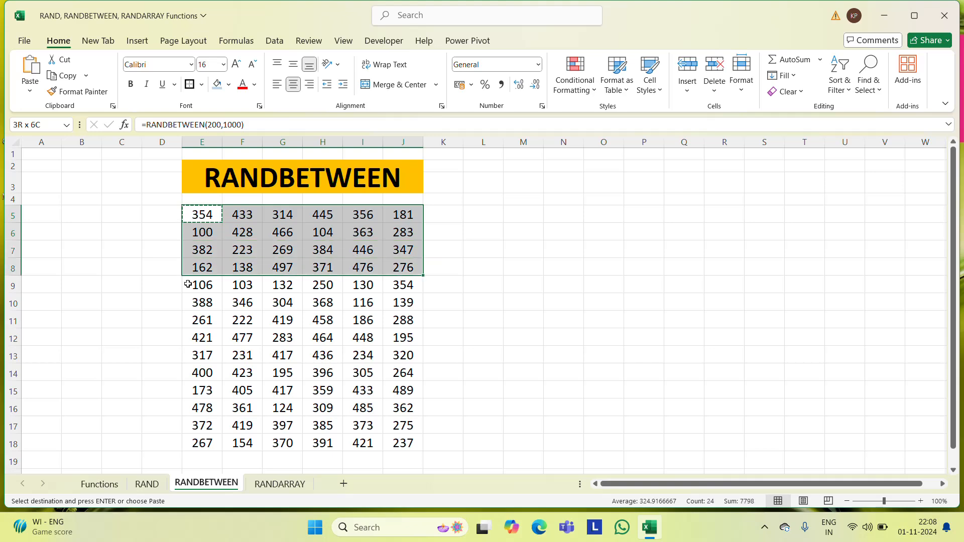
key("shift+Up")
key("ctrl+v")
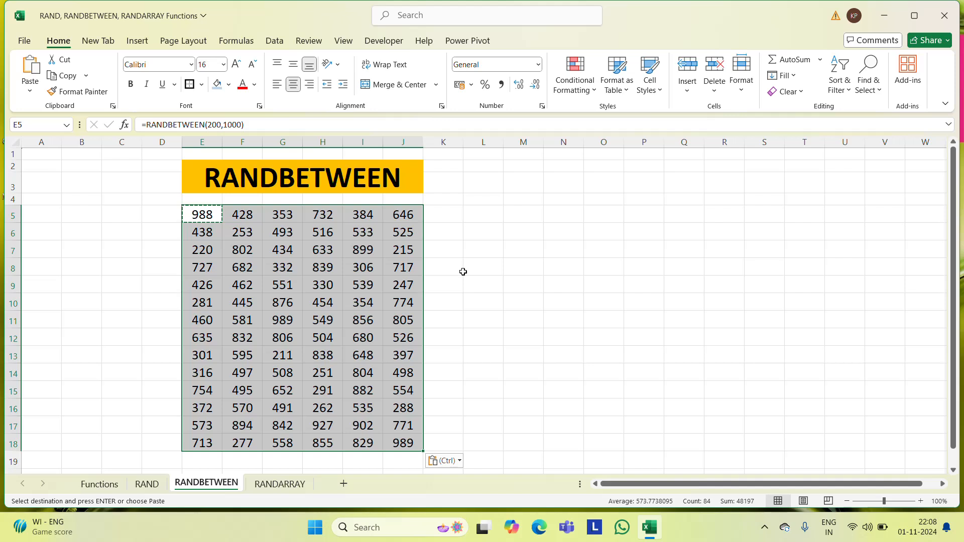
key("Escape")
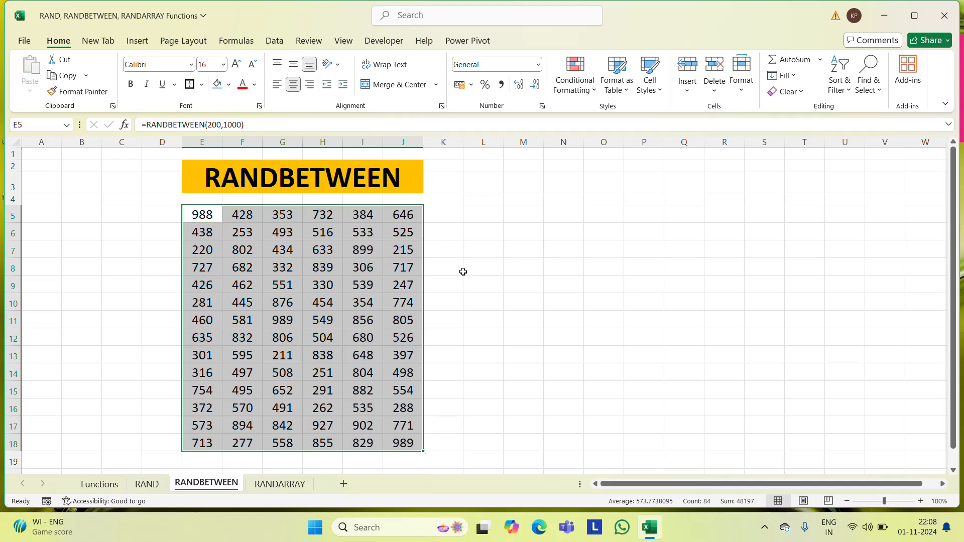
On the RANDARRAY sheet, enter =RANDARRAY(10,6) in cell E6
left_click(282, 486)
left_click(247, 235)
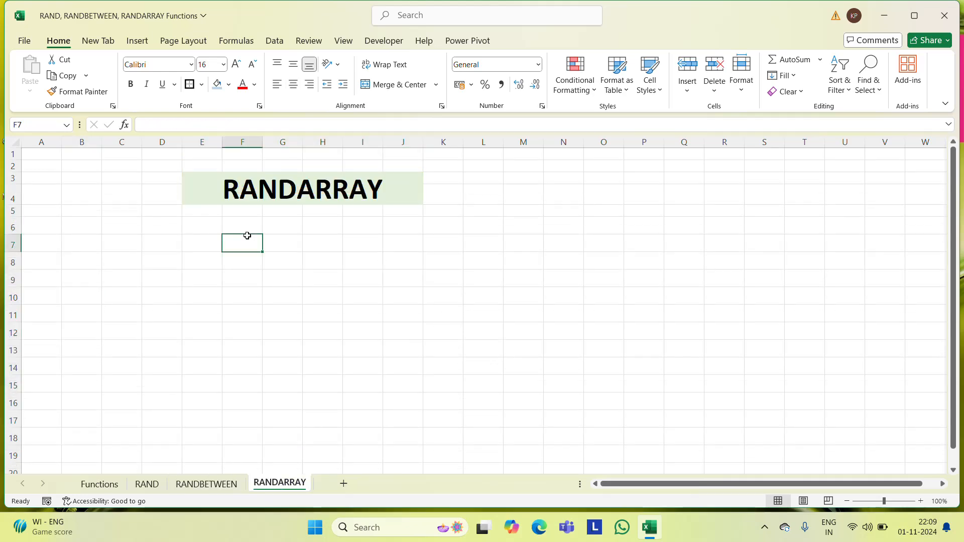
key("Left")
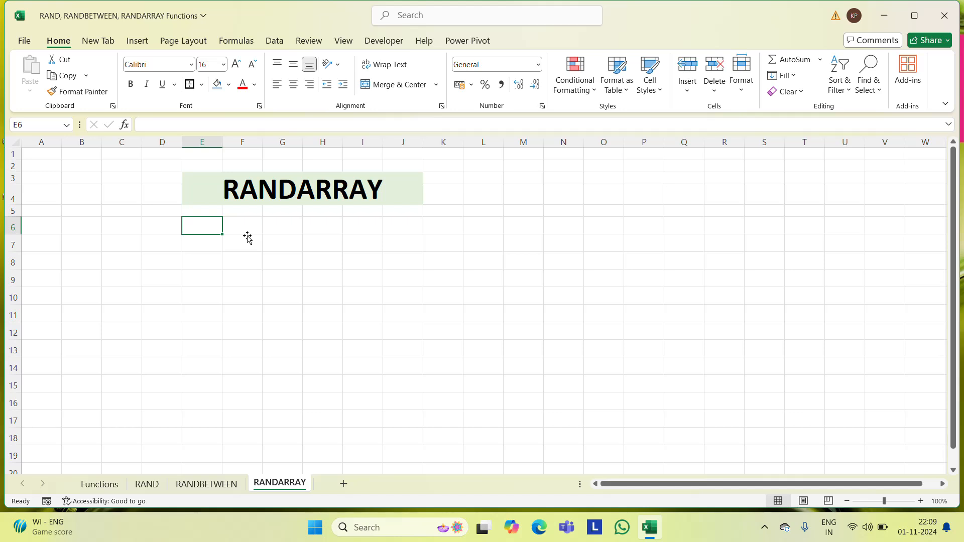
type("=ran")
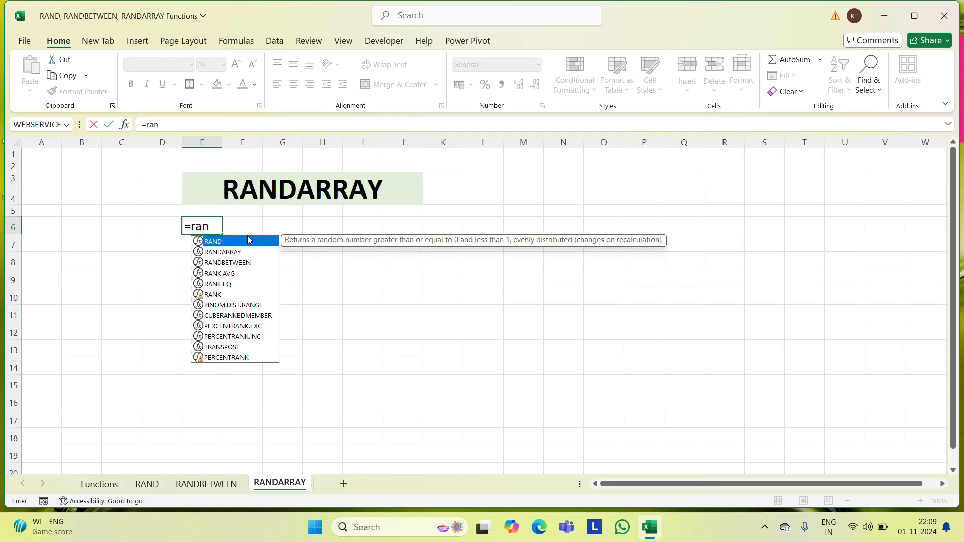
key("Down")
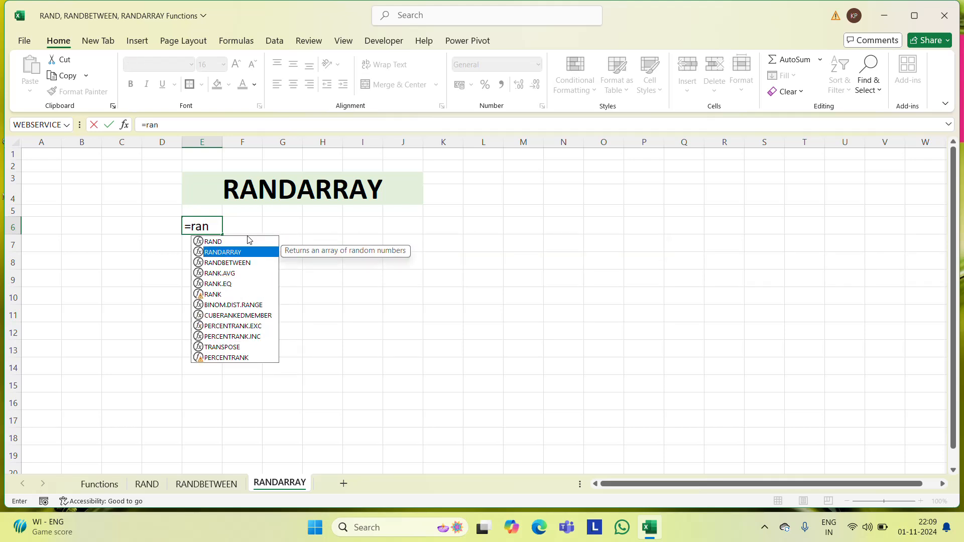
key("Tab")
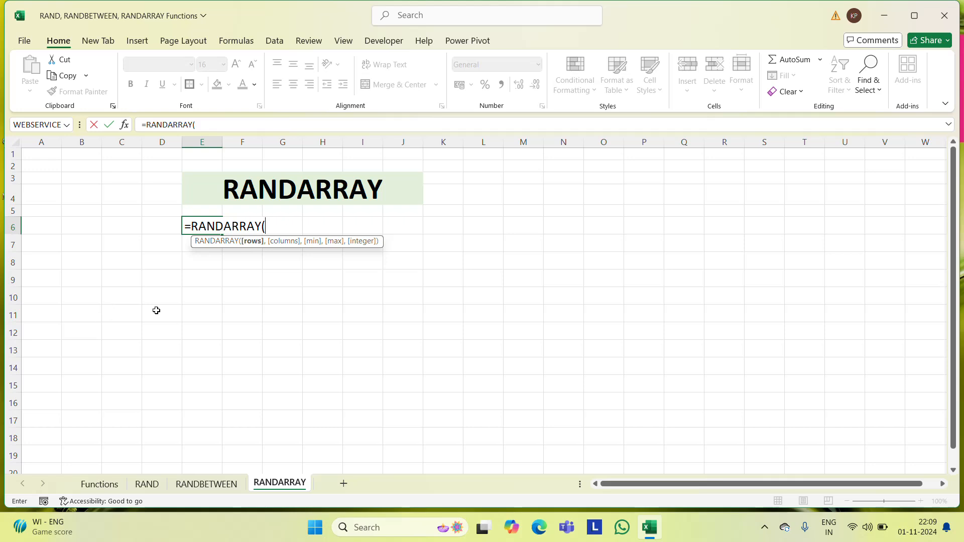
type("10,")
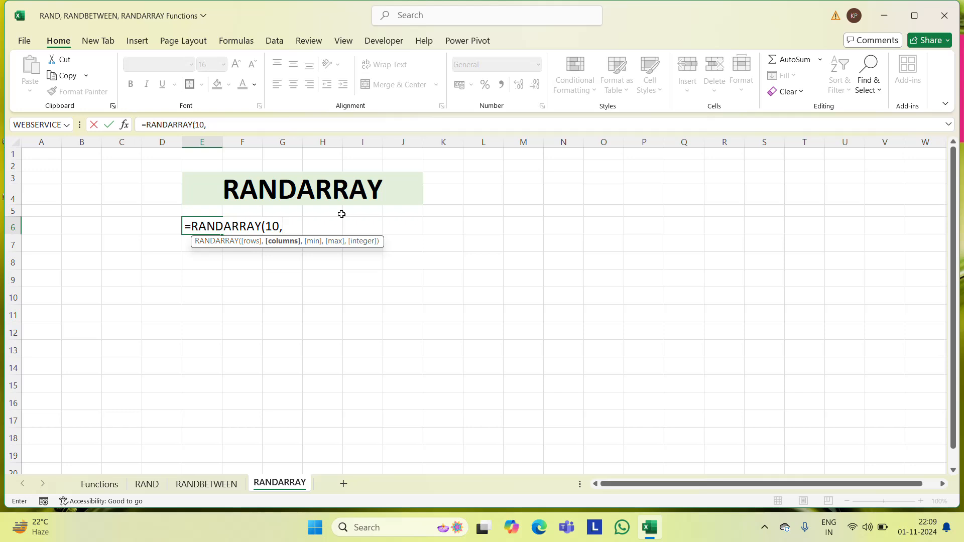
type("6)")
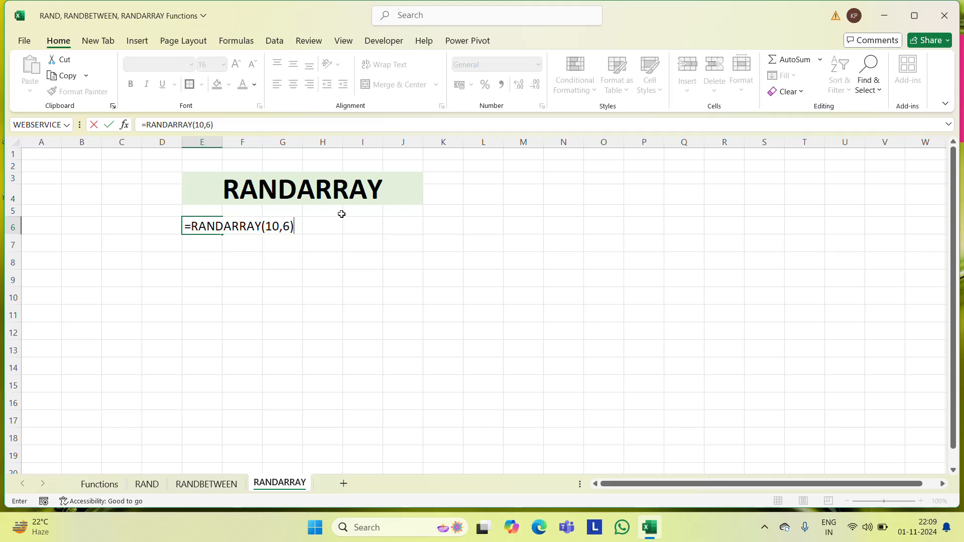
key("Return")
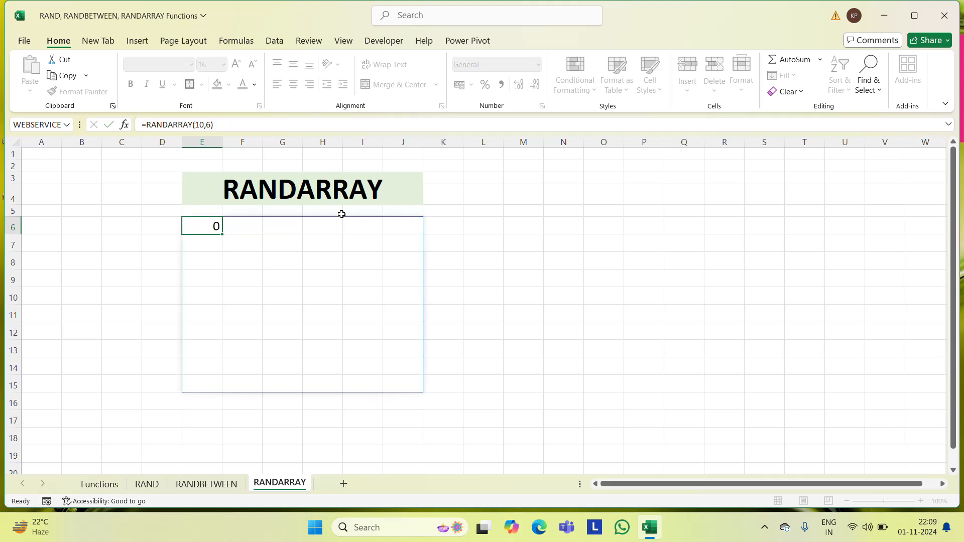
key("Up")
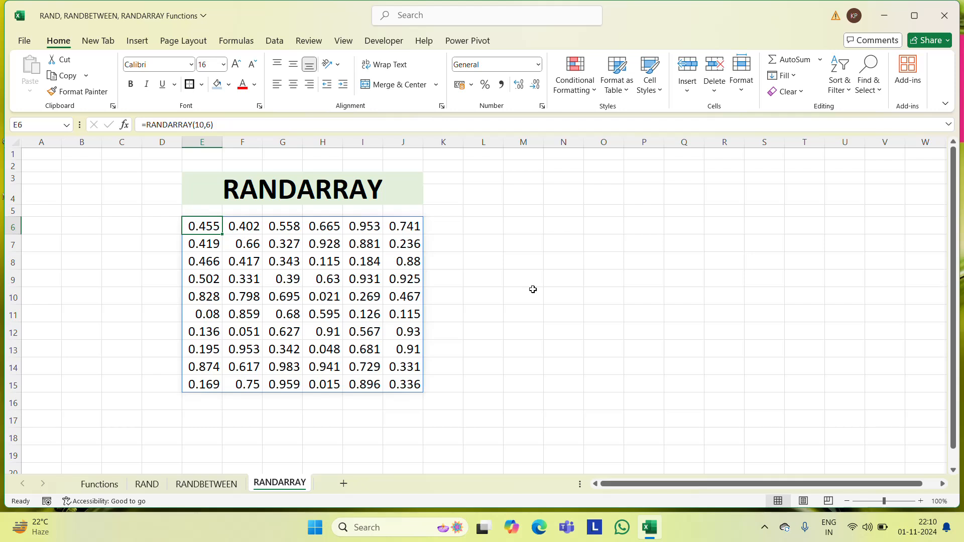
Check the rows and columns arguments of the formula in E6 against the number of filled cells in column E
key("F2")
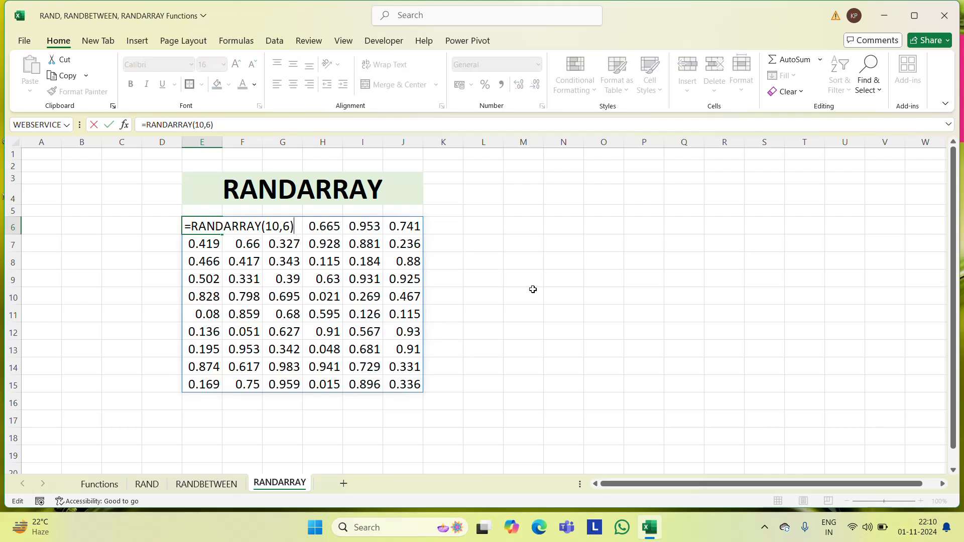
key("Escape")
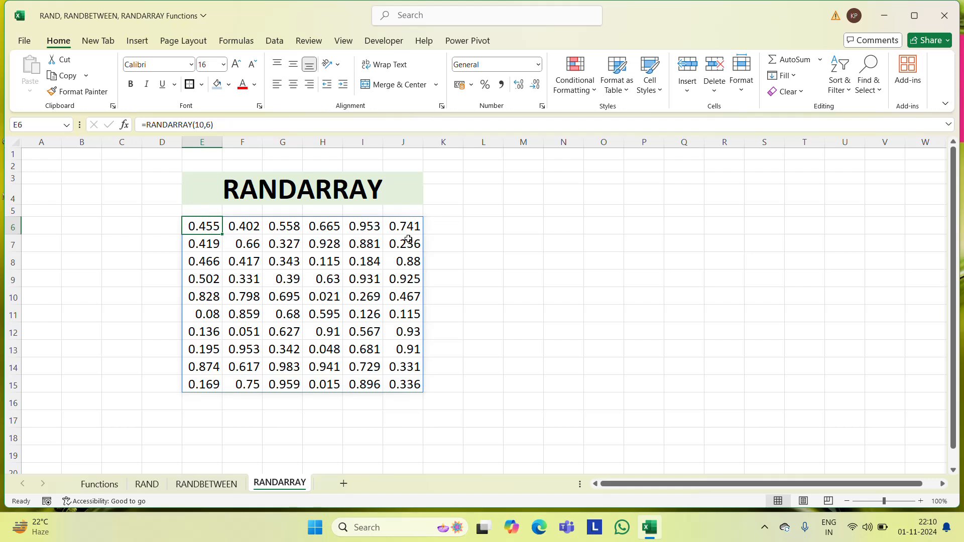
key("ctrl+shift+Down")
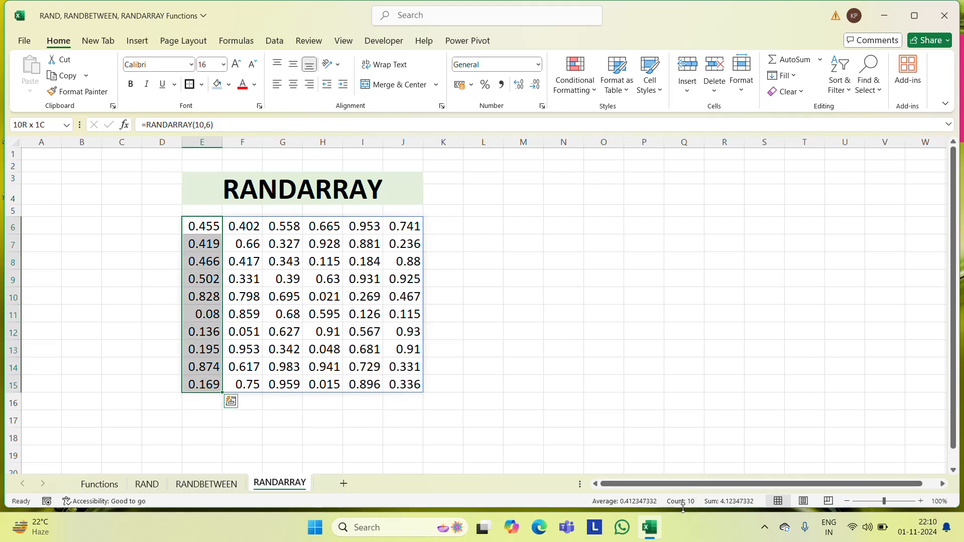
key("ctrl+shift+Up")
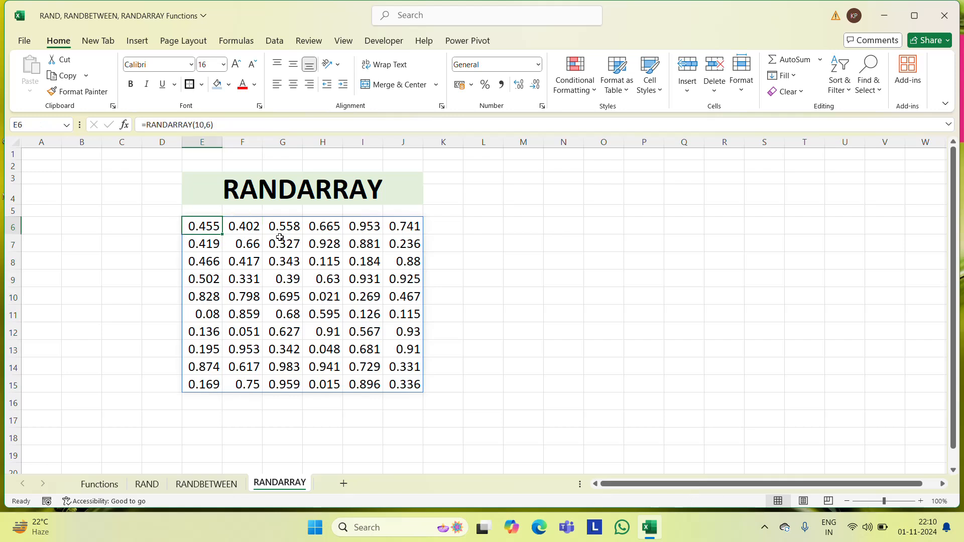
double_click(280, 237)
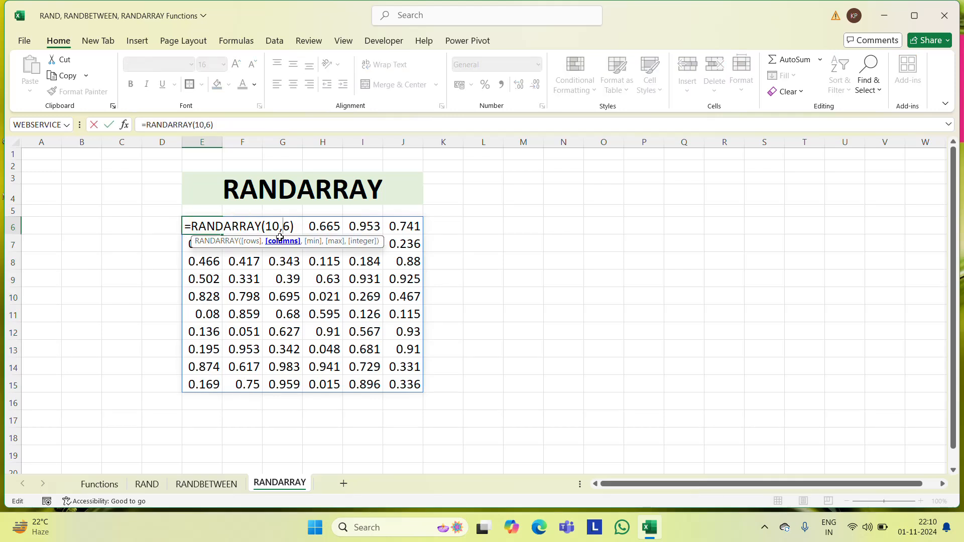
key("Escape")
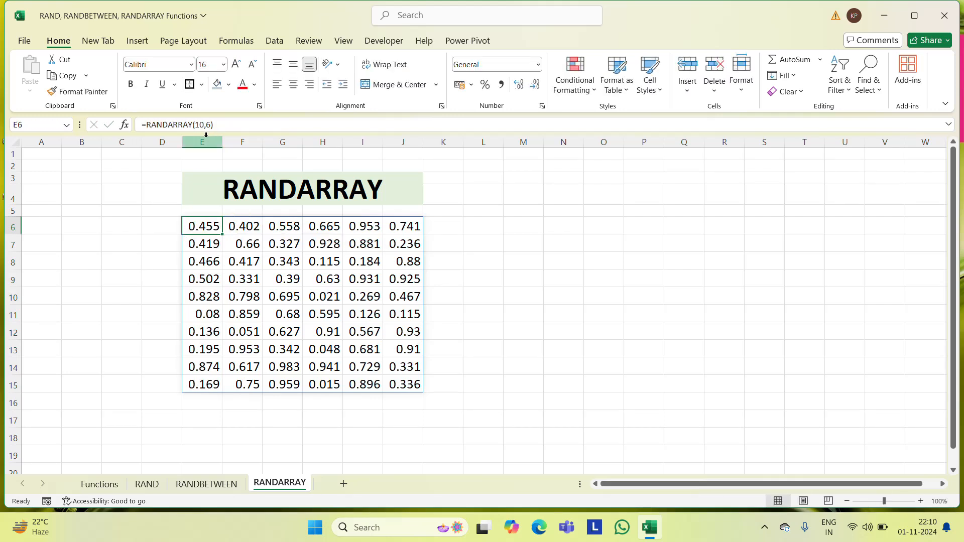
Compare the formula shown for cells F6 to J6 of the spilled array with the one in E6
left_click(231, 226)
left_click(290, 228)
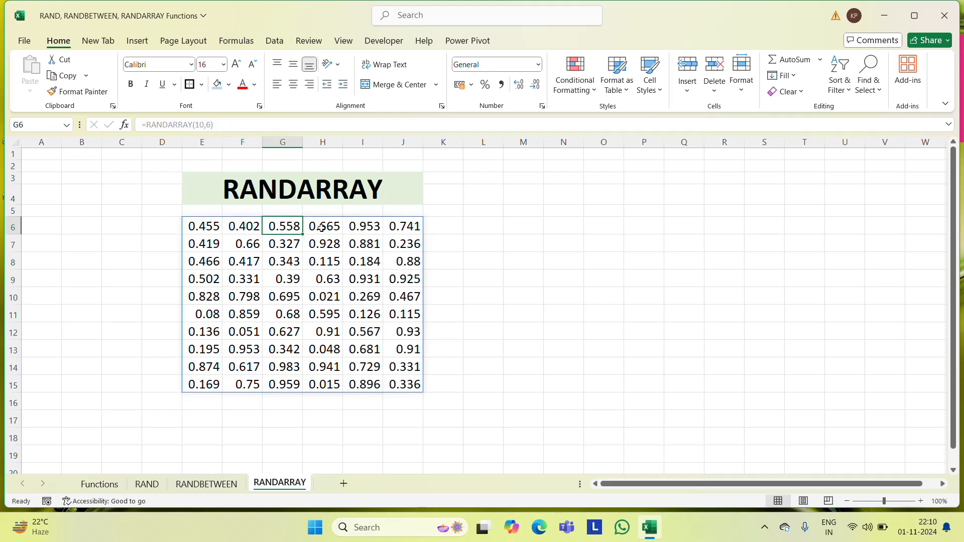
left_click(321, 228)
left_click(363, 227)
left_click(402, 227)
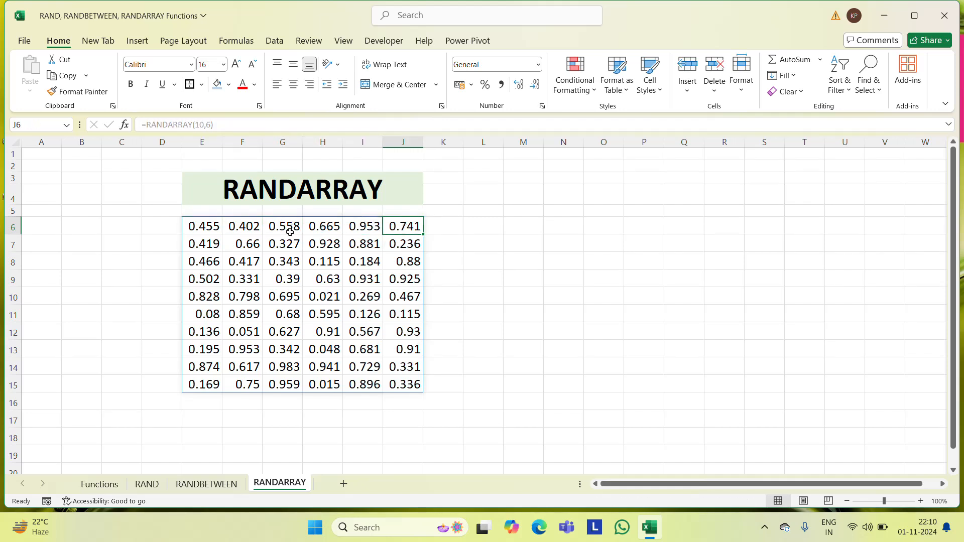
key("Left")
key("Left")
key("Left")
key("Left")
key("Left")
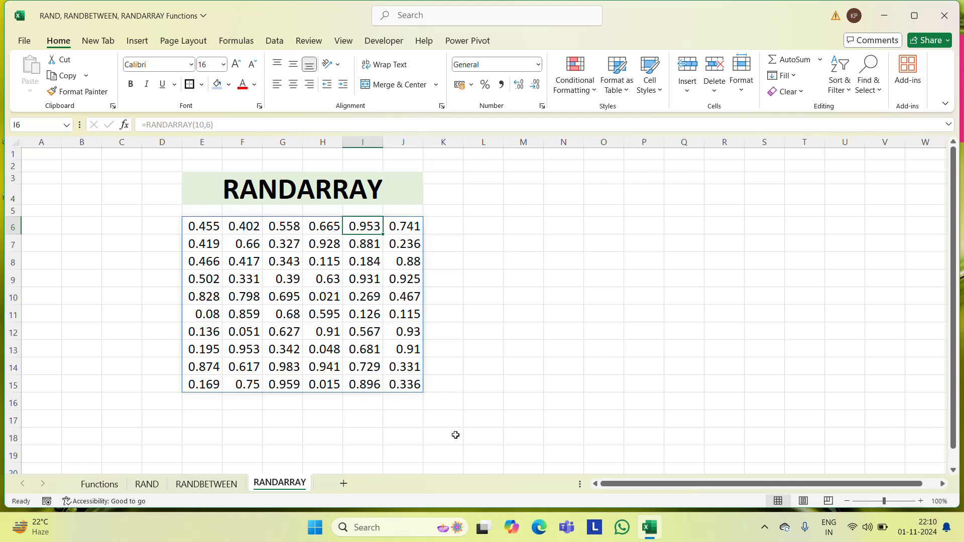
Clear the spilled random array from E6:J15
key("ctrl+shift+Down")
key("ctrl+shift+Right")
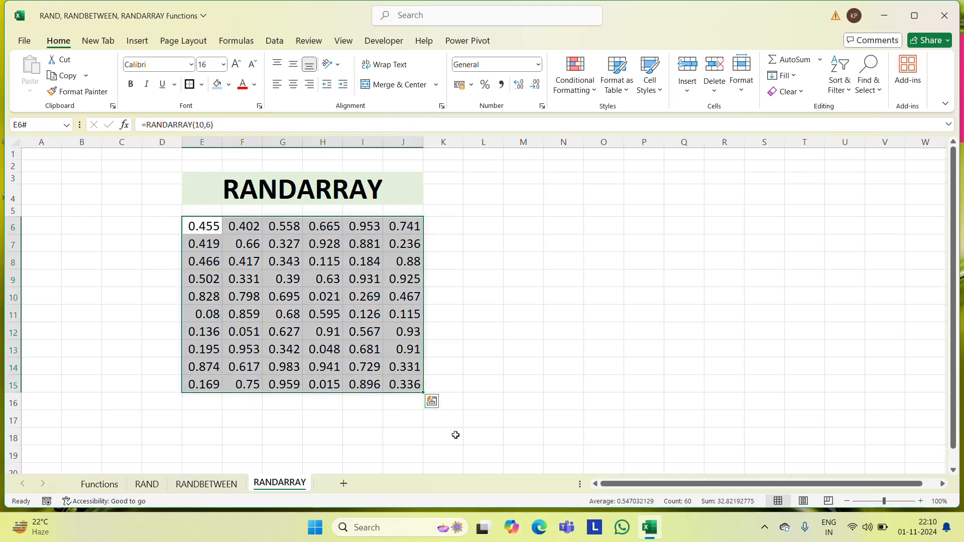
key("Delete")
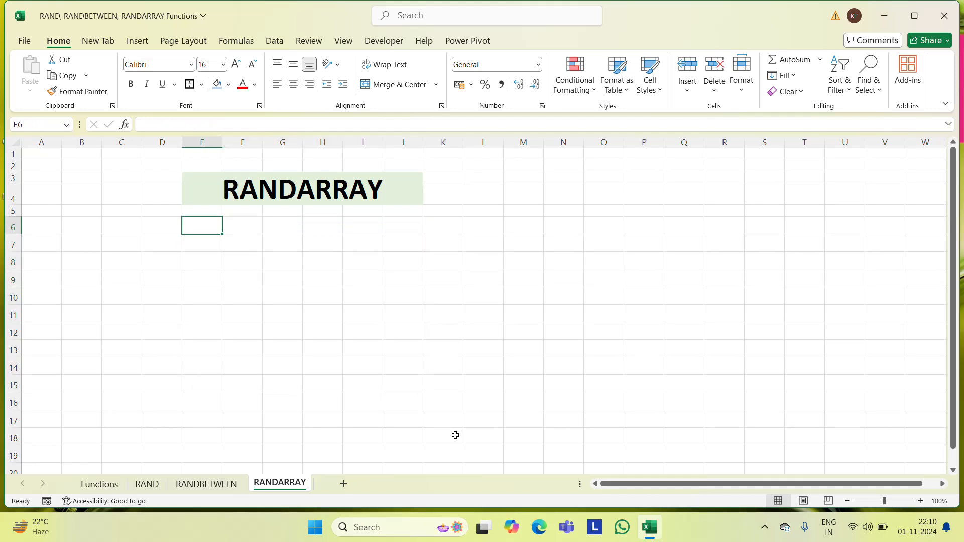
Enter =RANDARRAY(10,5,50,500) in E6 to generate 10 rows and 5 columns of random numbers between 50 and 500
type("=rand")
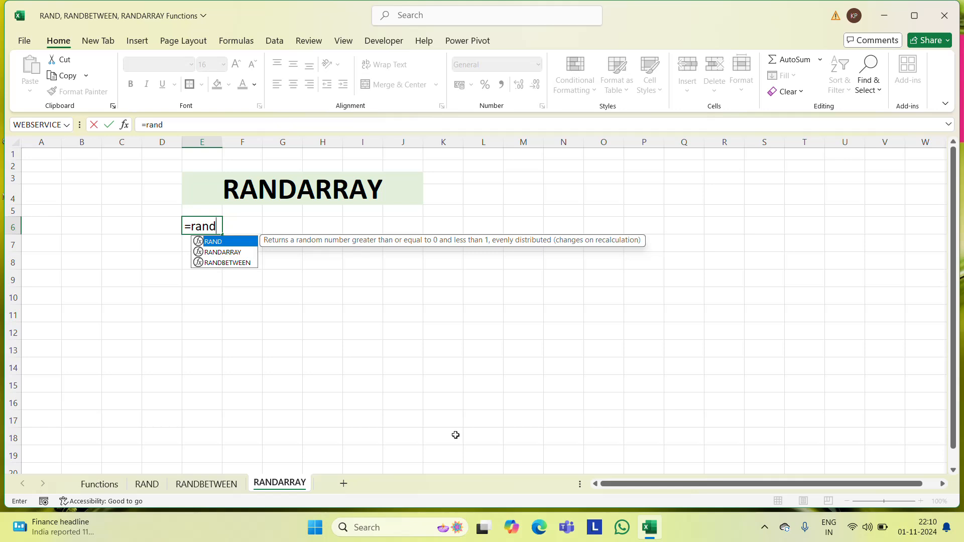
key("Down")
key("Tab")
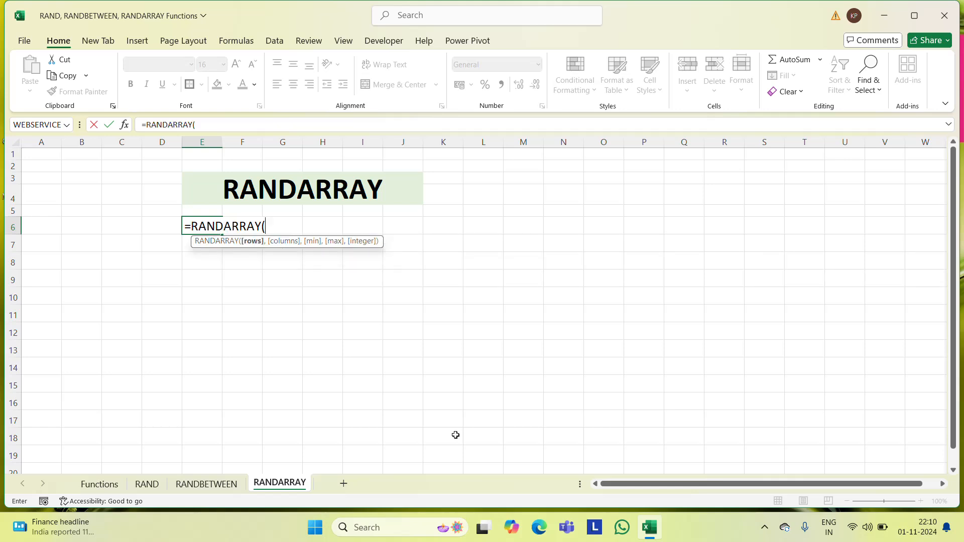
type("10,")
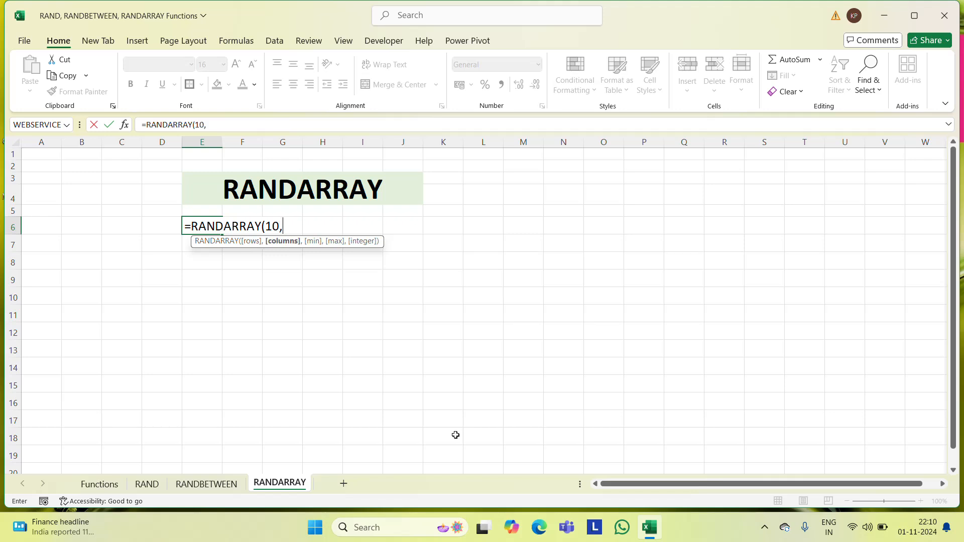
type("5,")
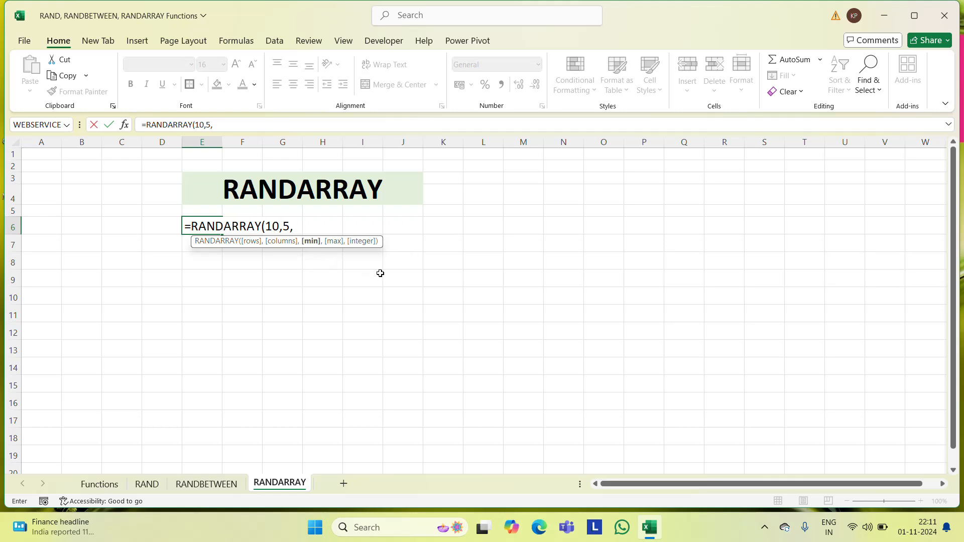
type("50,1")
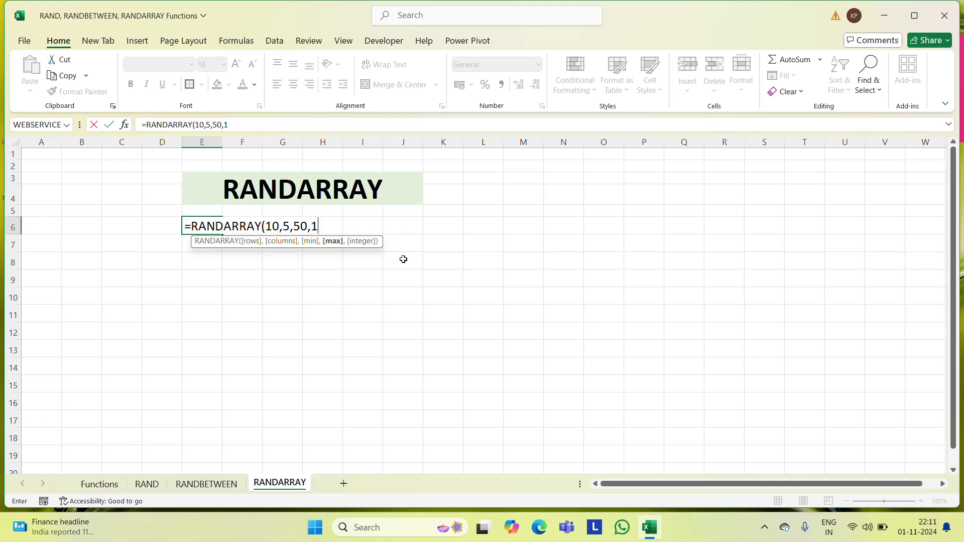
key("BackSpace")
type("500)")
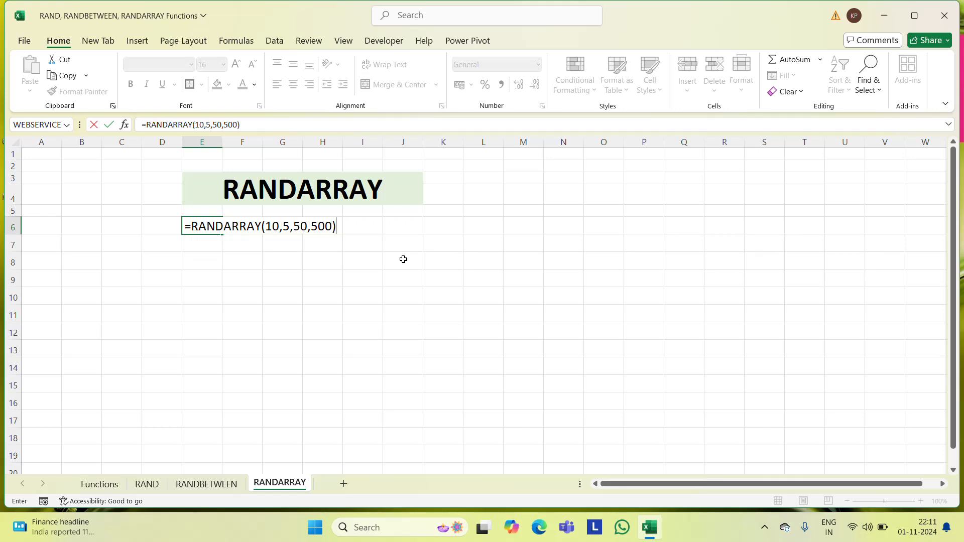
key("Return")
key("Up")
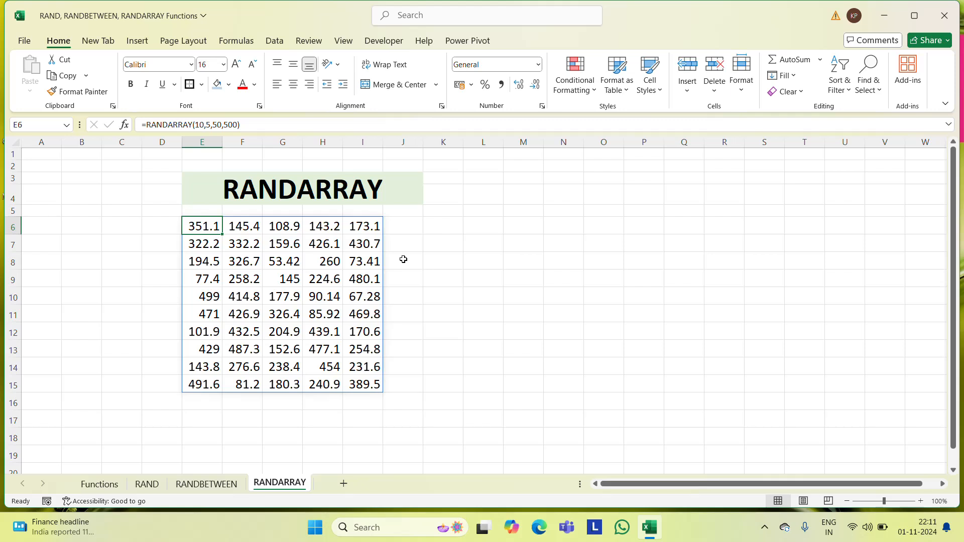
Examine the rows, columns, min and max arguments of the RANDARRAY formula in E6 against the spilled values
key("F2")
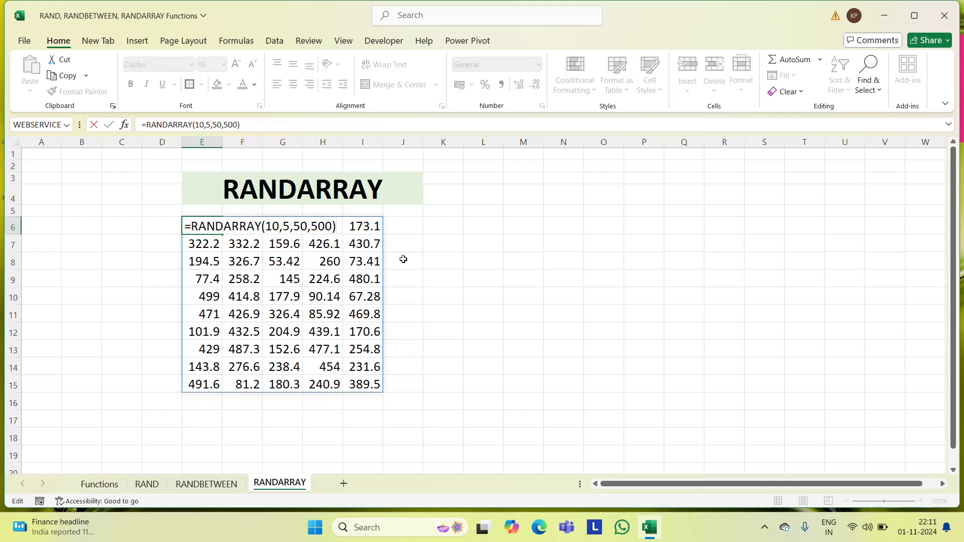
key("Escape")
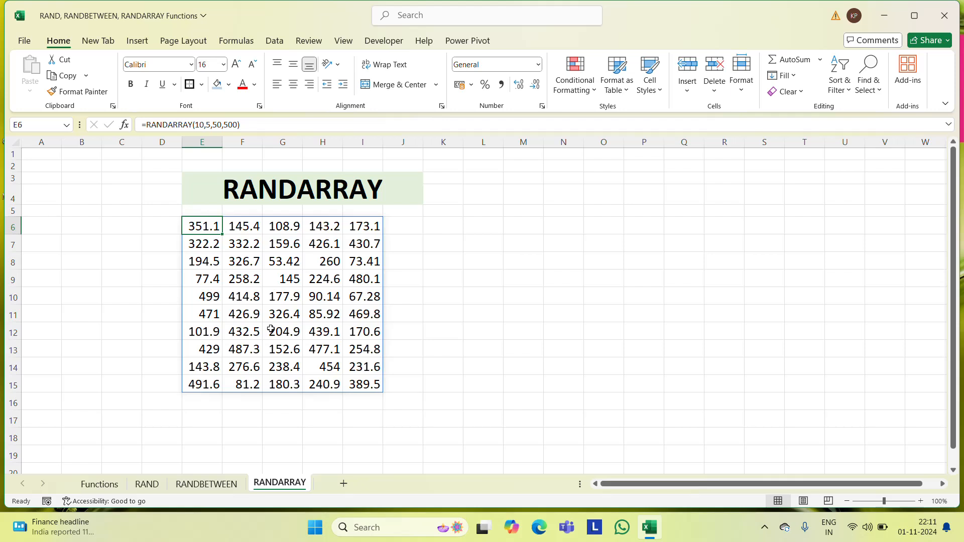
key("F2")
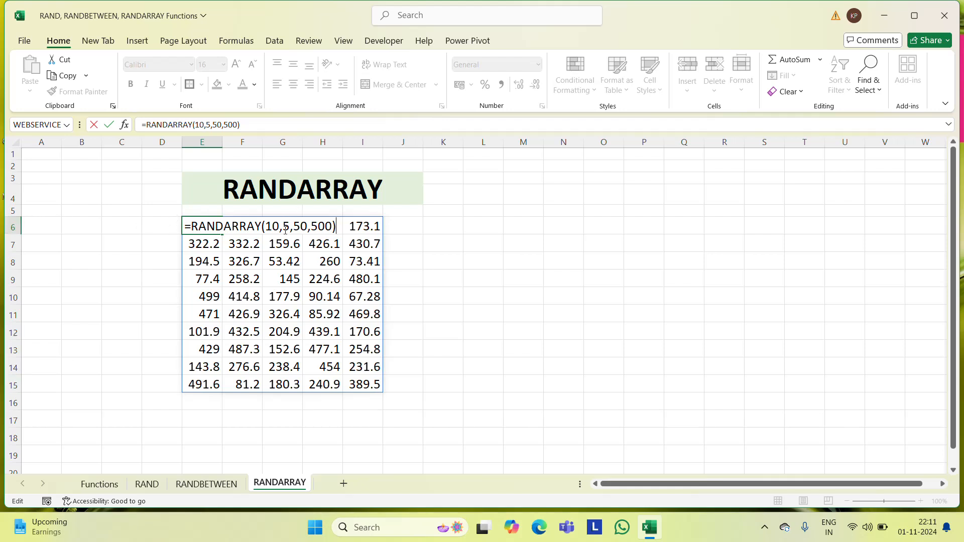
key("Escape")
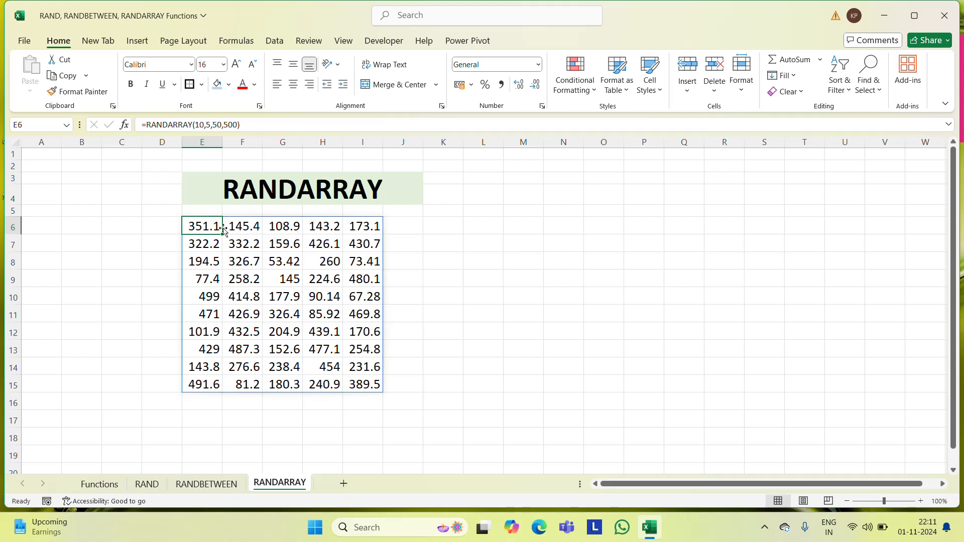
key("F2")
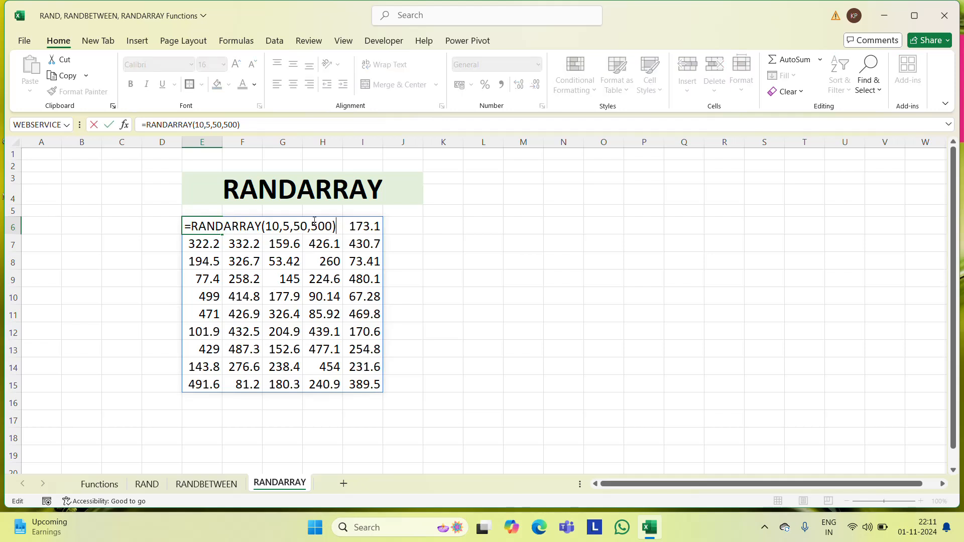
key("Escape")
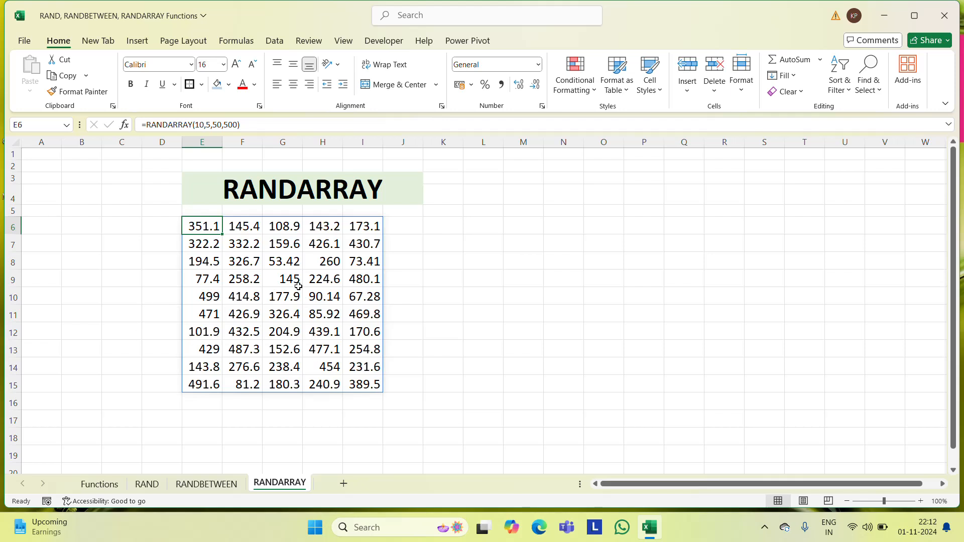
key("F2")
key("Left")
key("Left")
key("Left")
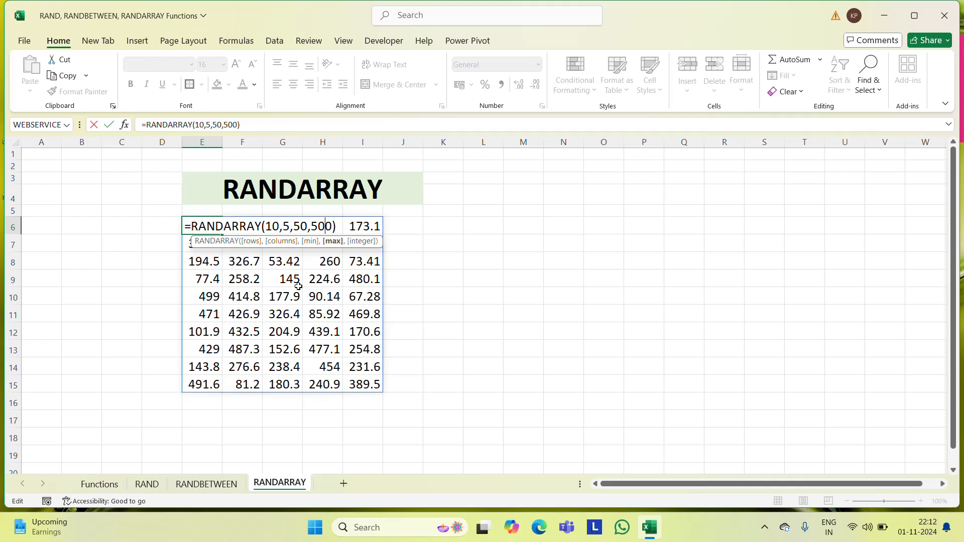
key("Escape")
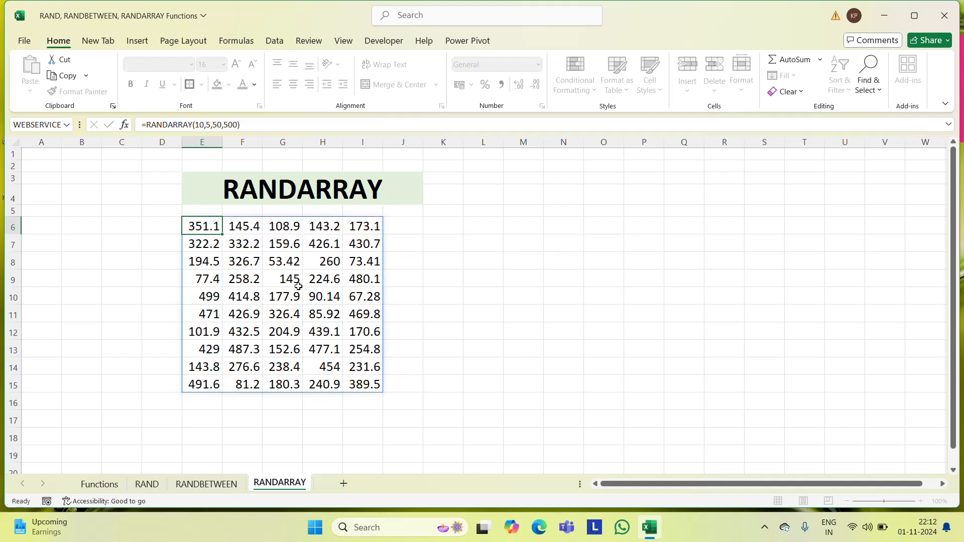
Check the formula shown for cells F6 to H6 of the spilled array, returning to E6
key("Right")
key("Right")
key("Right")
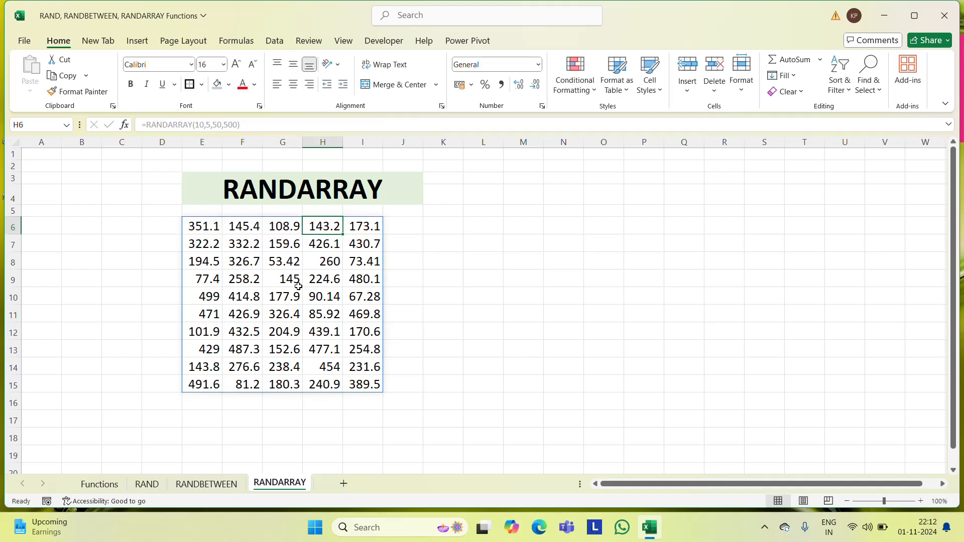
key("Left")
key("Left")
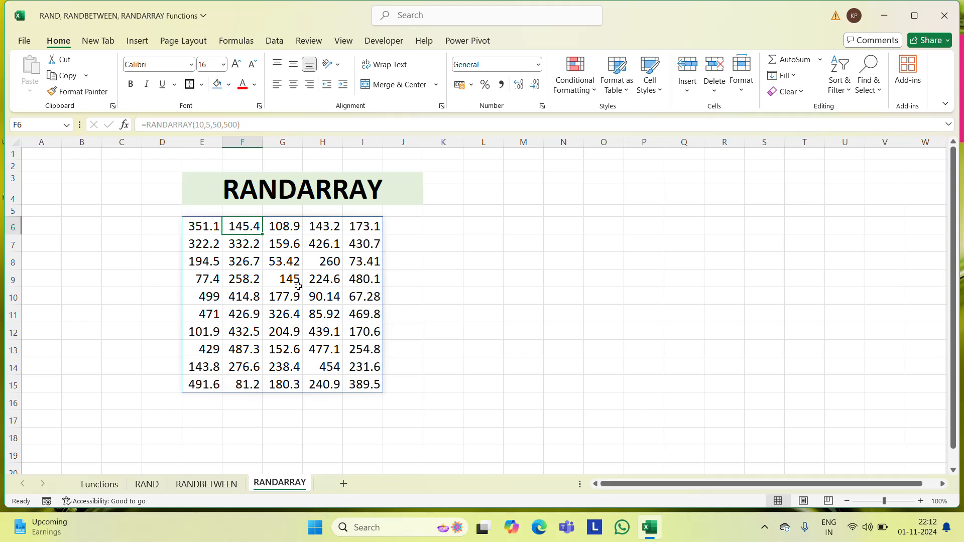
key("Left")
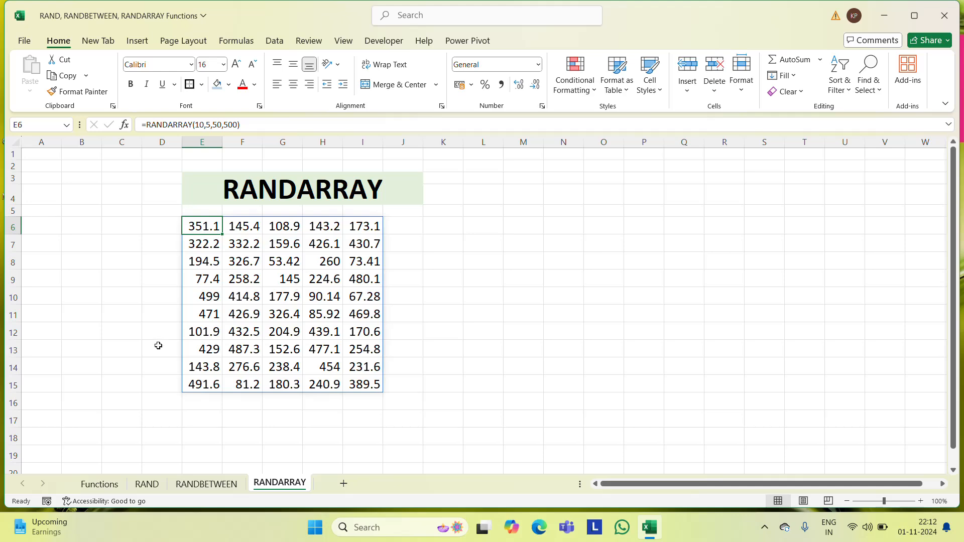
Compare the formulas and random numbers on the RAND, RANDBETWEEN and RANDARRAY sheets
left_click(146, 484)
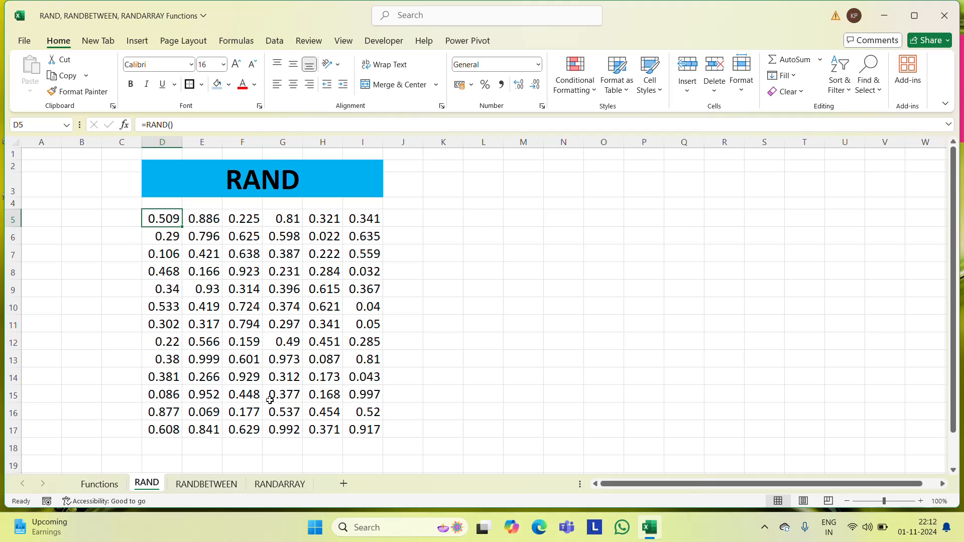
left_click(207, 483)
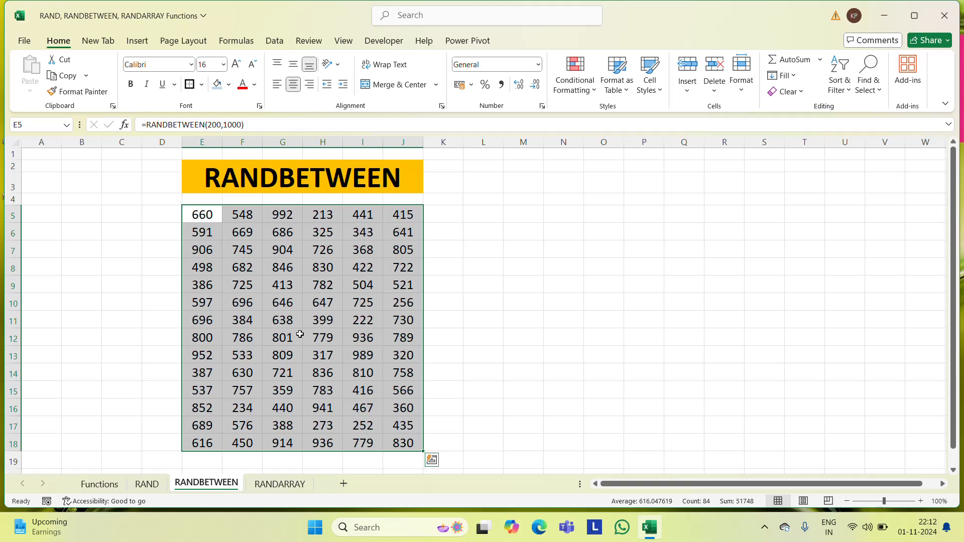
left_click(278, 484)
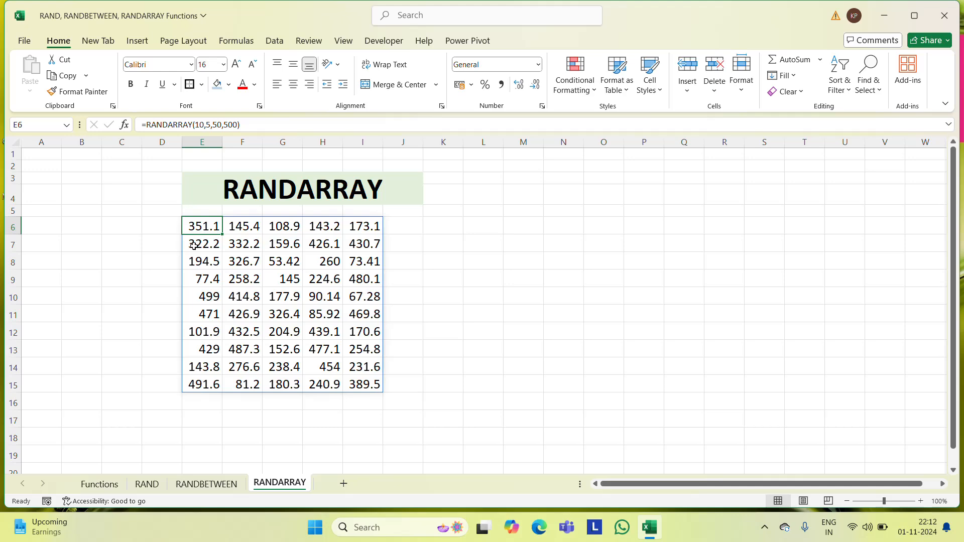
left_click(148, 483)
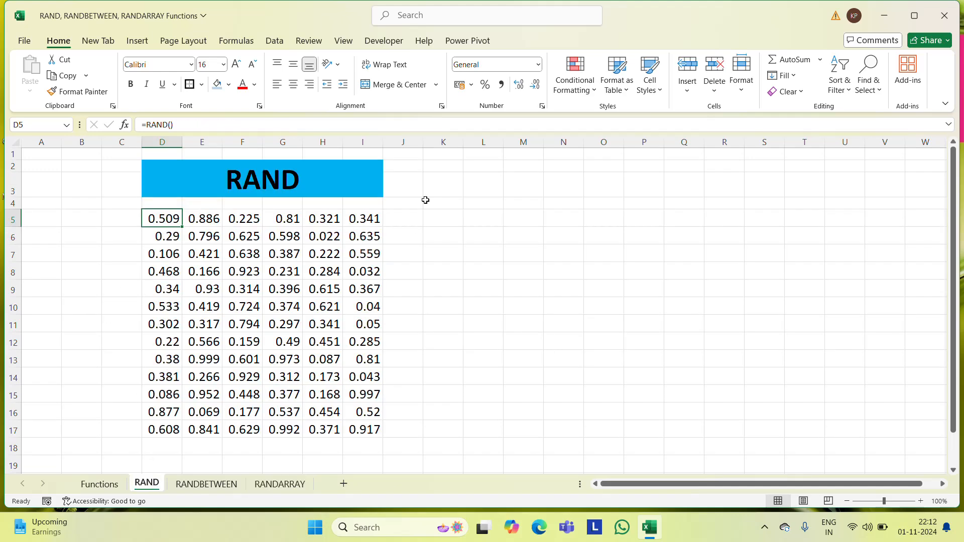
left_click(253, 232)
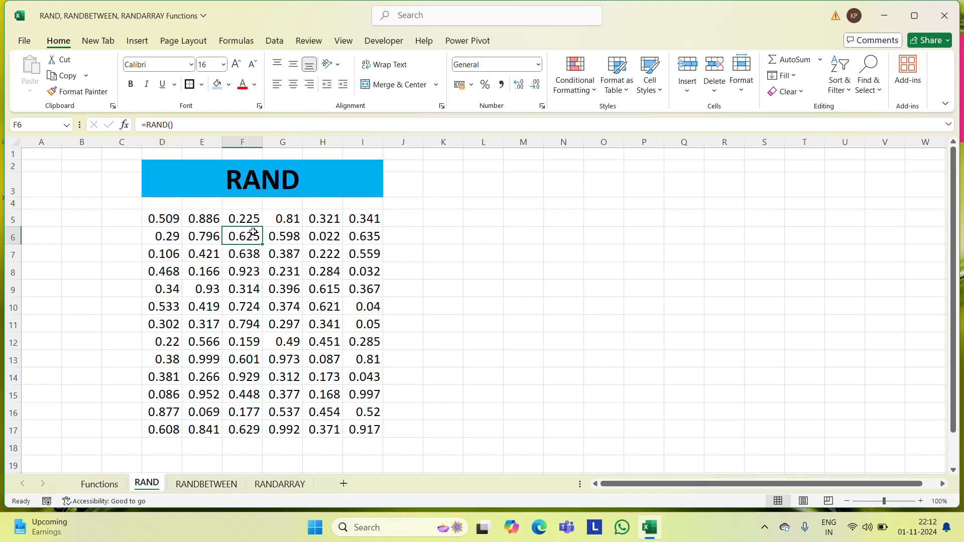
left_click(285, 488)
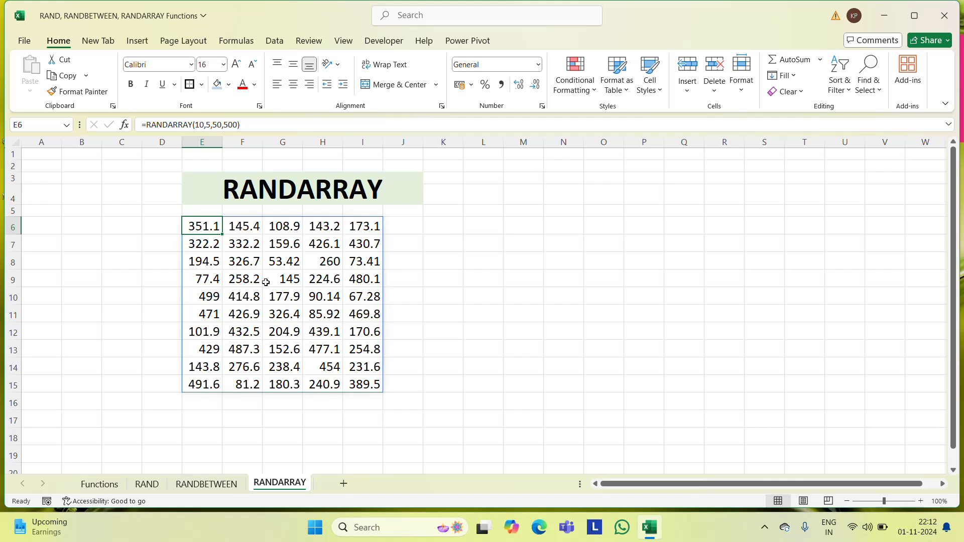
left_click(212, 345)
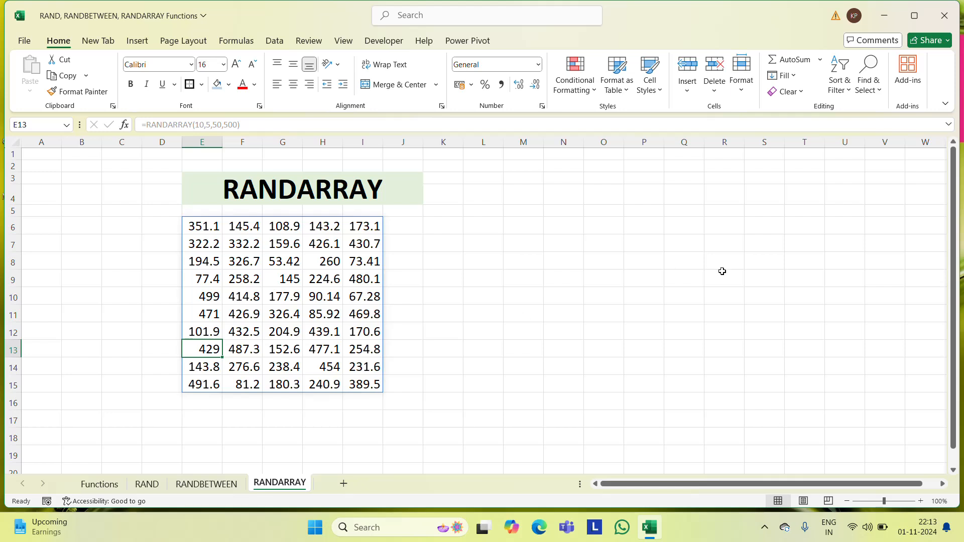
left_click(763, 527)
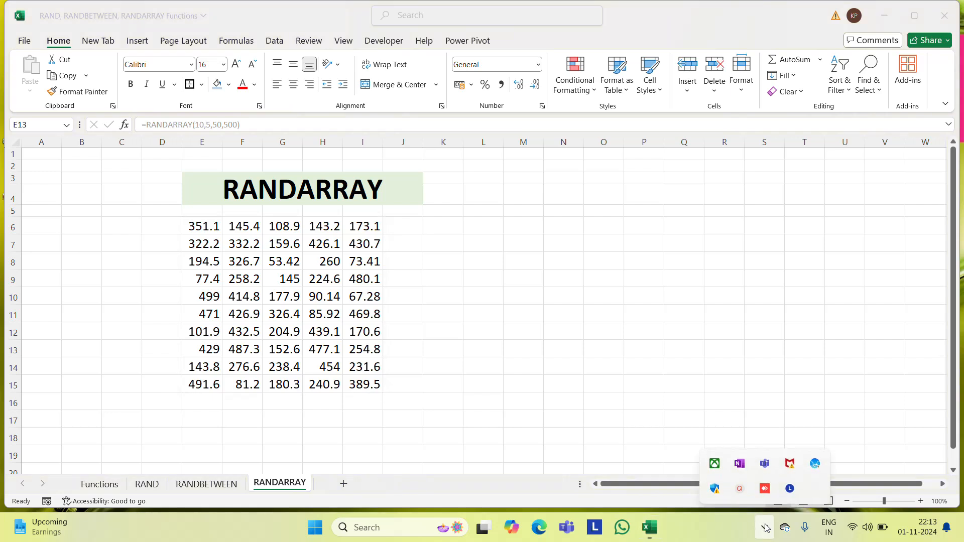
left_click(738, 489)
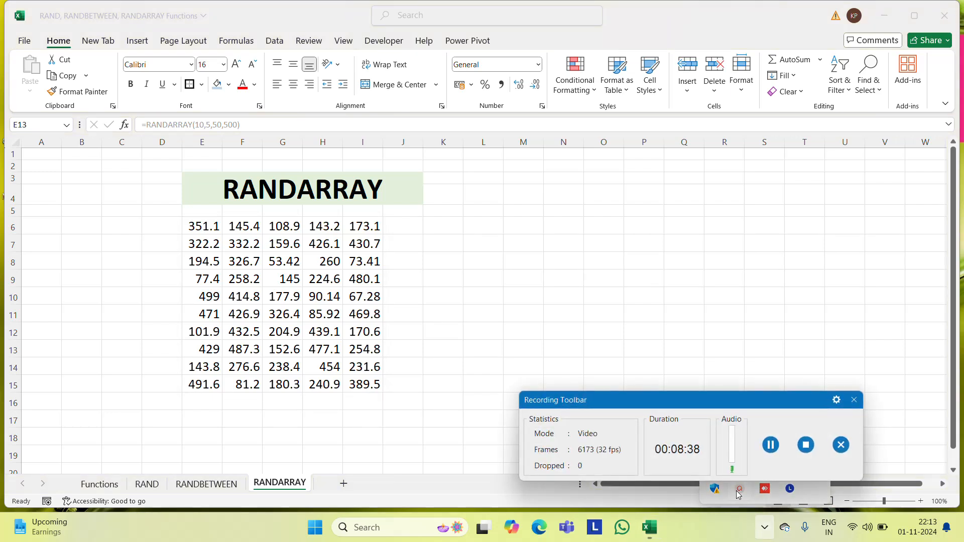